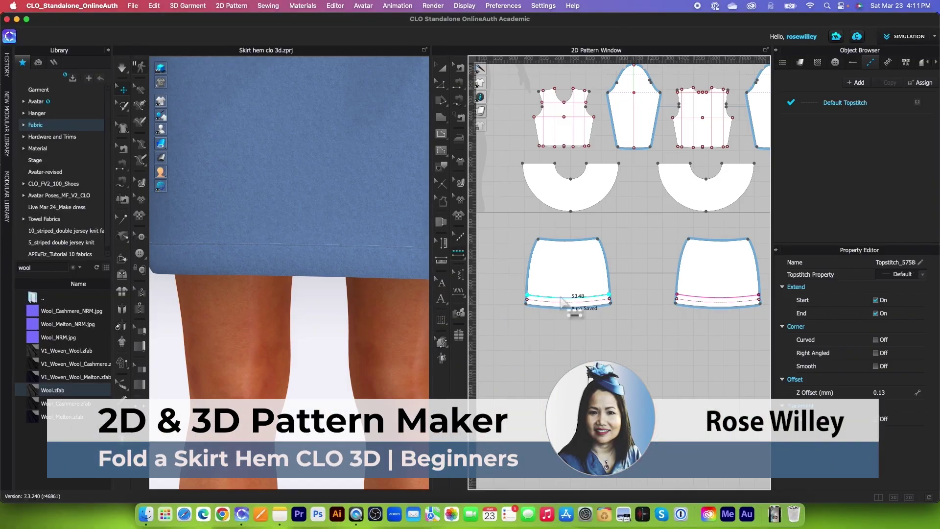
- Extend the skirt's hem edge outward with Offset Pattern Outline at a distance of 3 cm, creating an internal line
scroll(380, 260, up, 5)
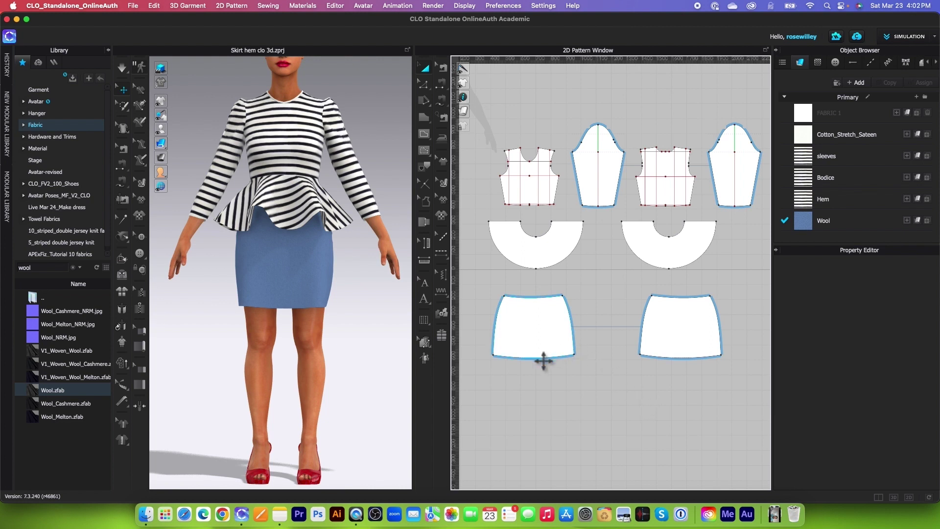
click(425, 85)
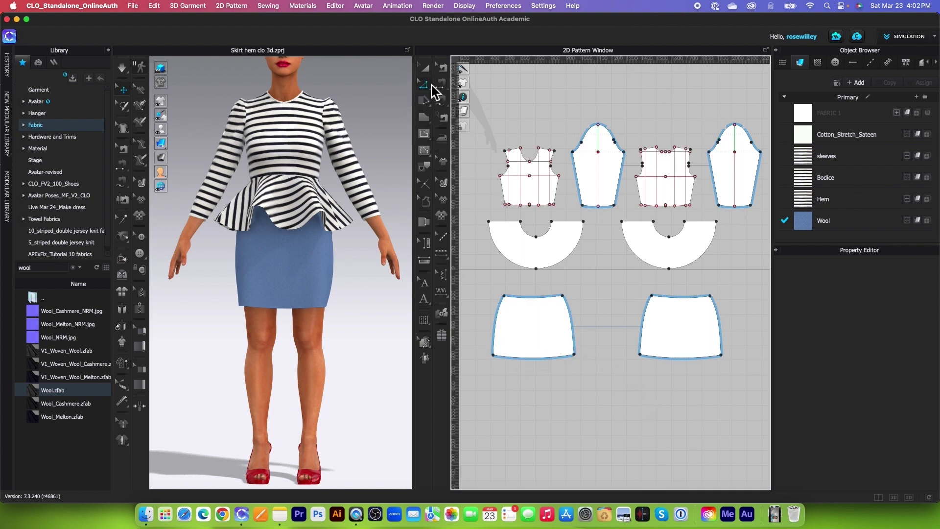
click(526, 360)
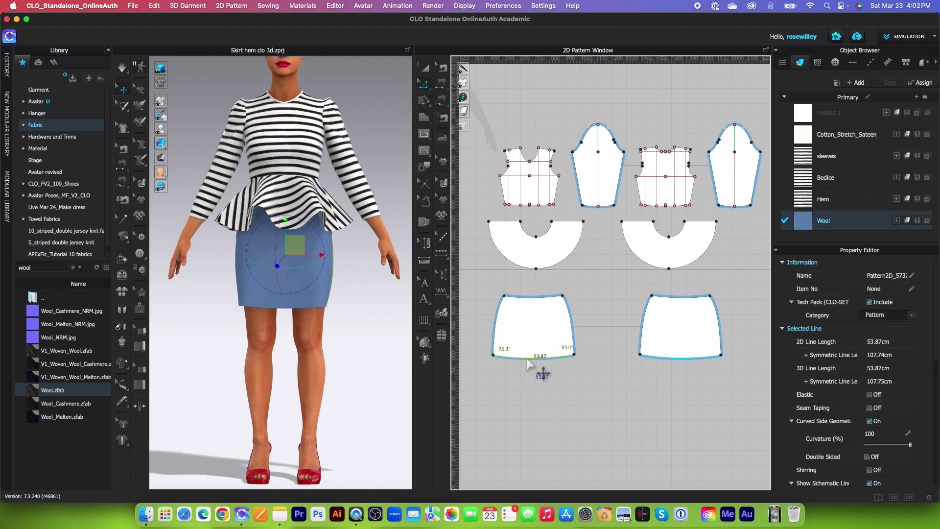
right_click(542, 373)
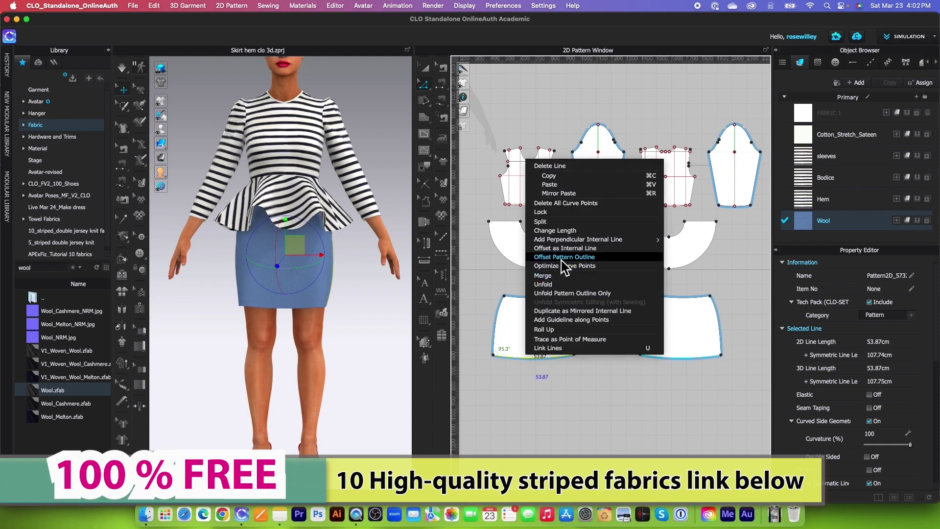
click(572, 259)
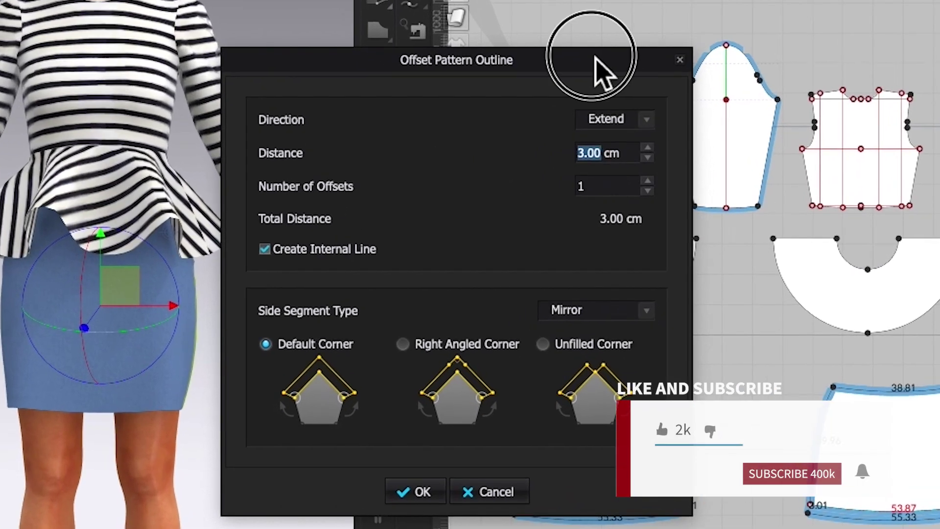
drag(595, 57, 472, 41)
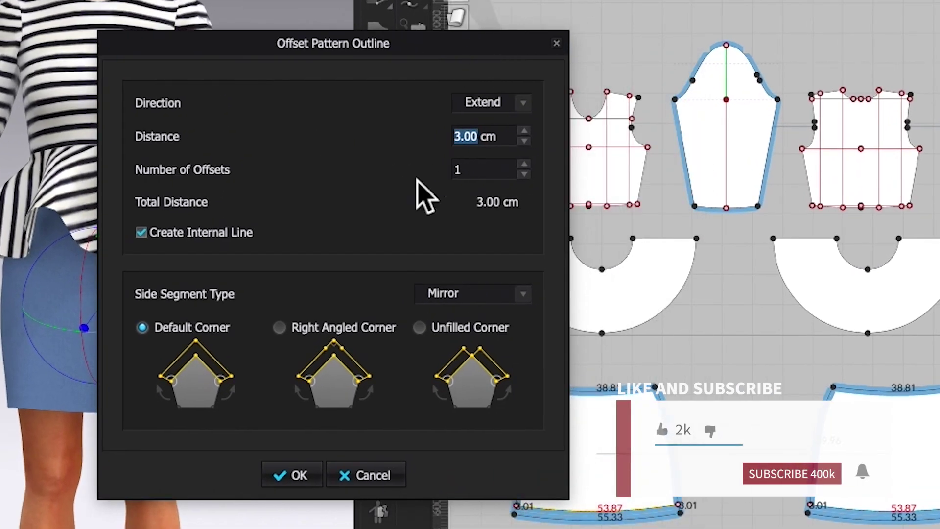
click(524, 141)
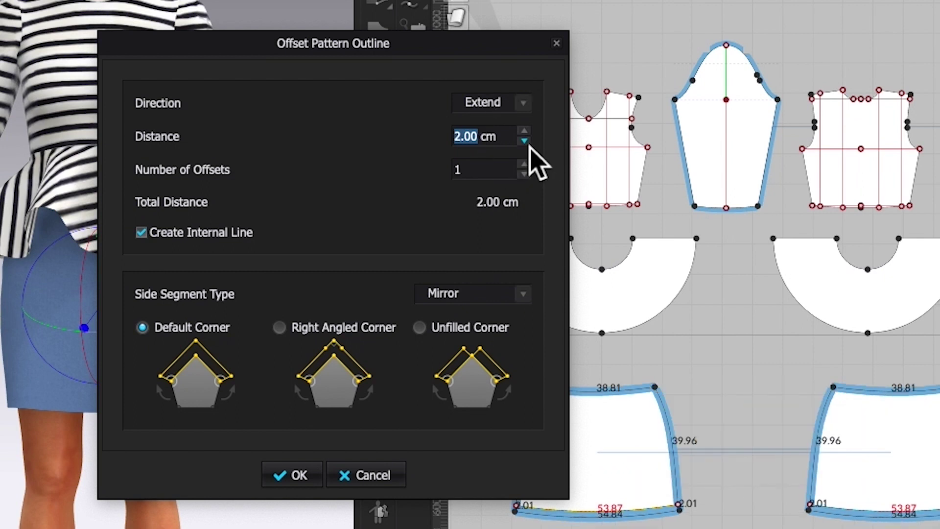
click(511, 141)
double_click(510, 141)
text(3)
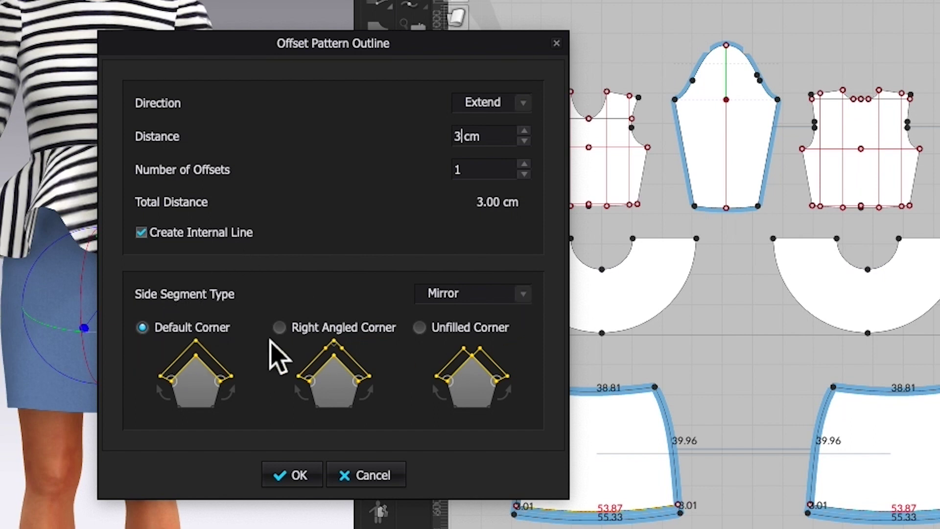
click(299, 474)
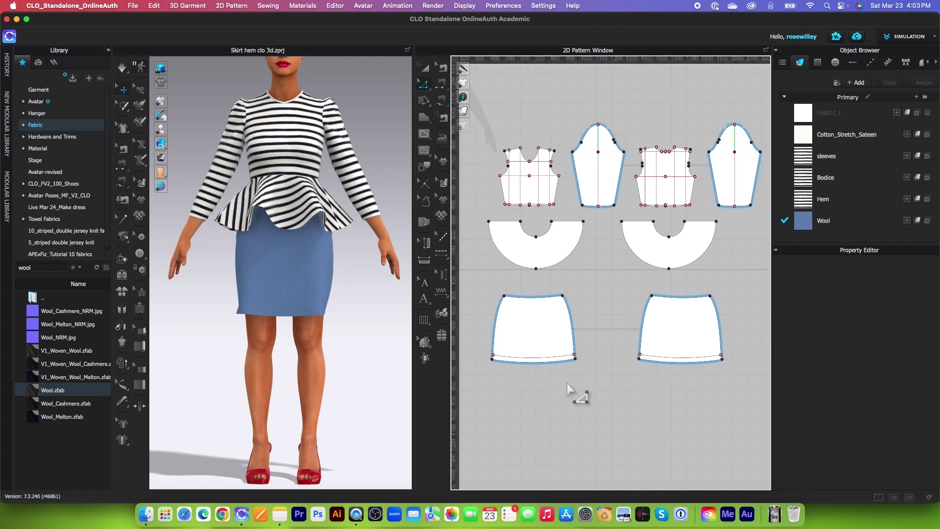
- Offset the new skirt hem edge as one internal line at a distance of 6 cm, with Extend enabled
scroll(523, 372, up, 6)
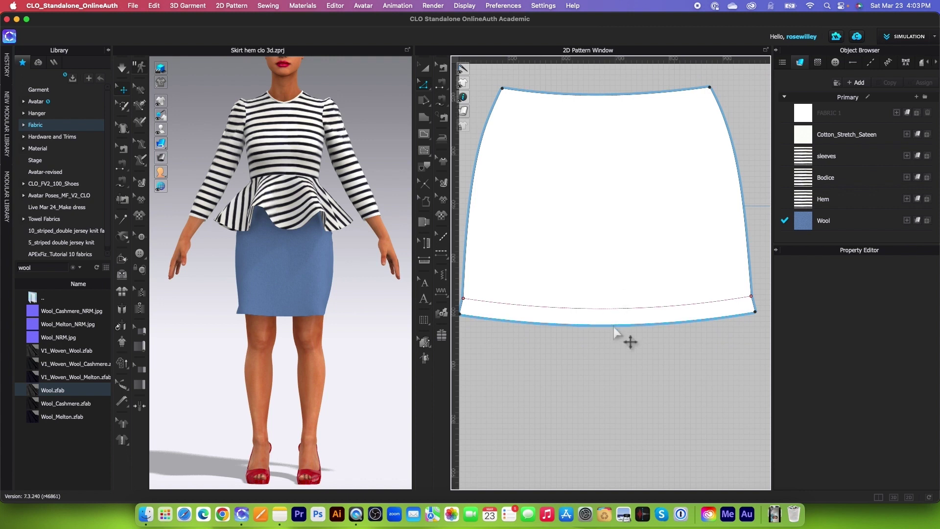
scroll(556, 301, down, 2)
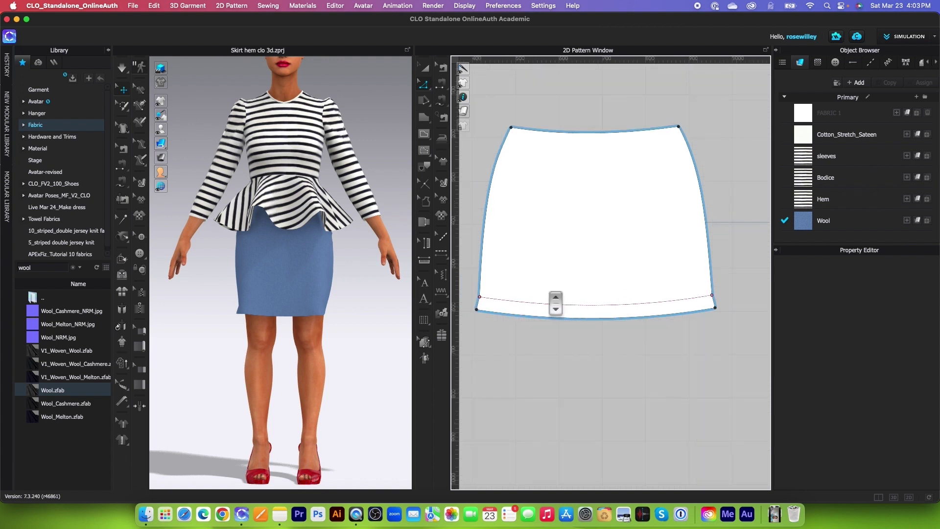
click(590, 321)
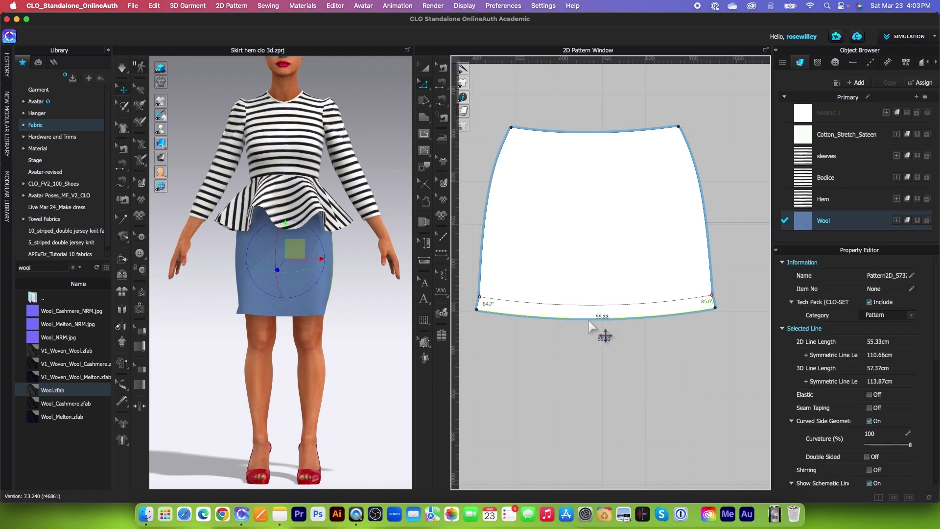
right_click(590, 326)
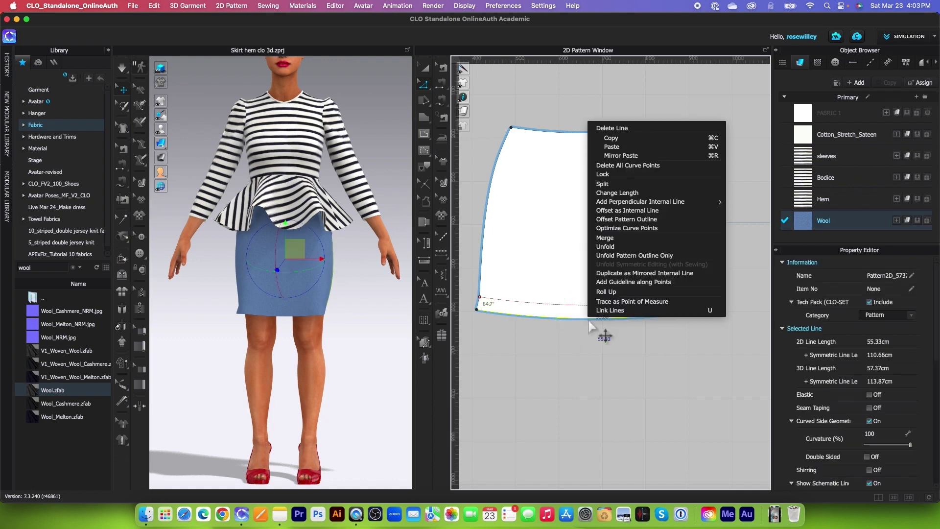
click(624, 217)
drag(506, 182, 441, 163)
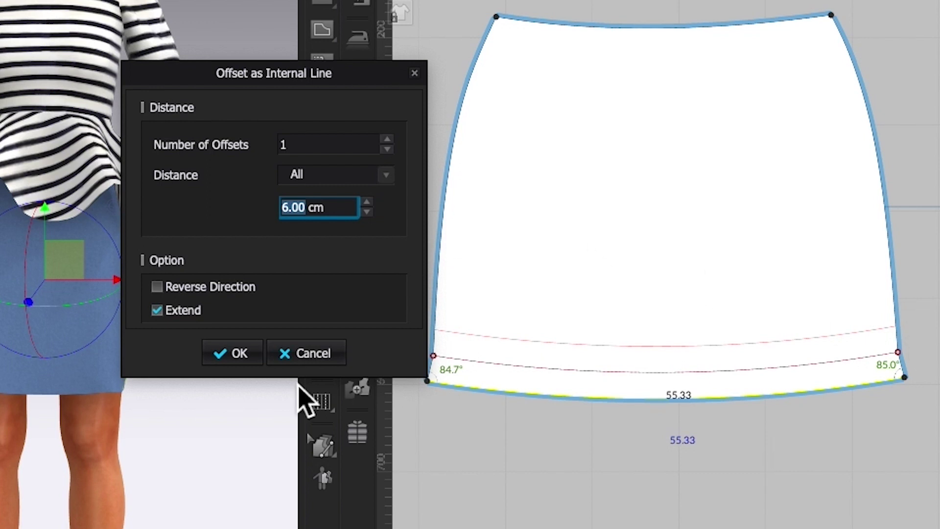
click(233, 354)
scroll(470, 364, down, 10)
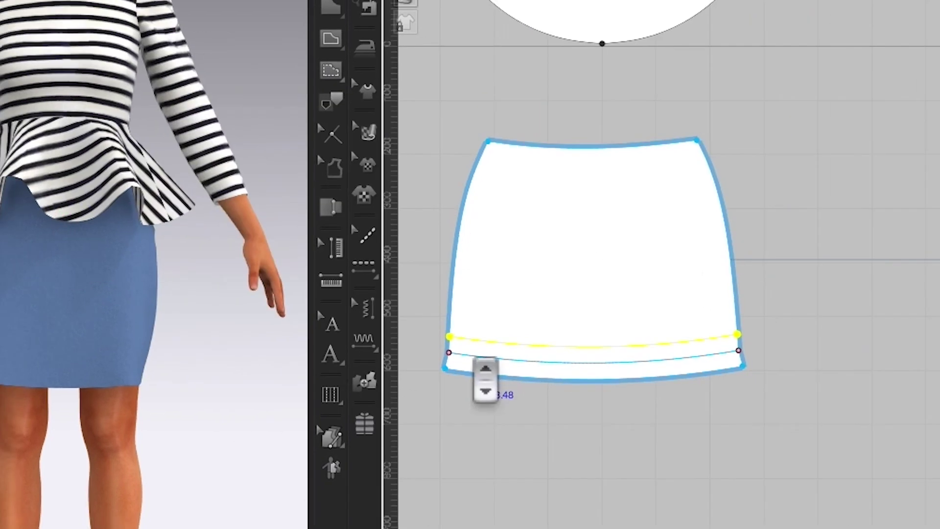
- Apply Strengthen to the front and back skirt pattern pieces together
click(405, 30)
scroll(587, 265, down, 2)
drag(496, 232, 699, 305)
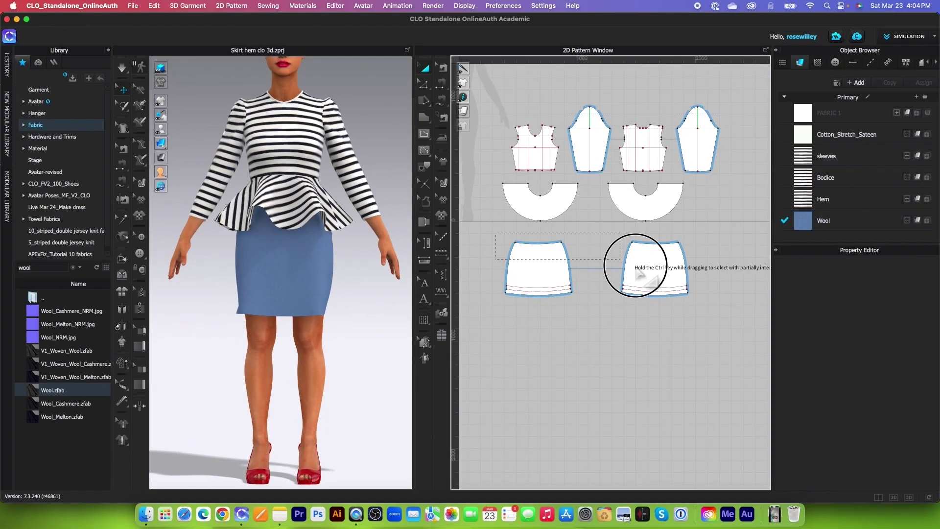
right_click(657, 260)
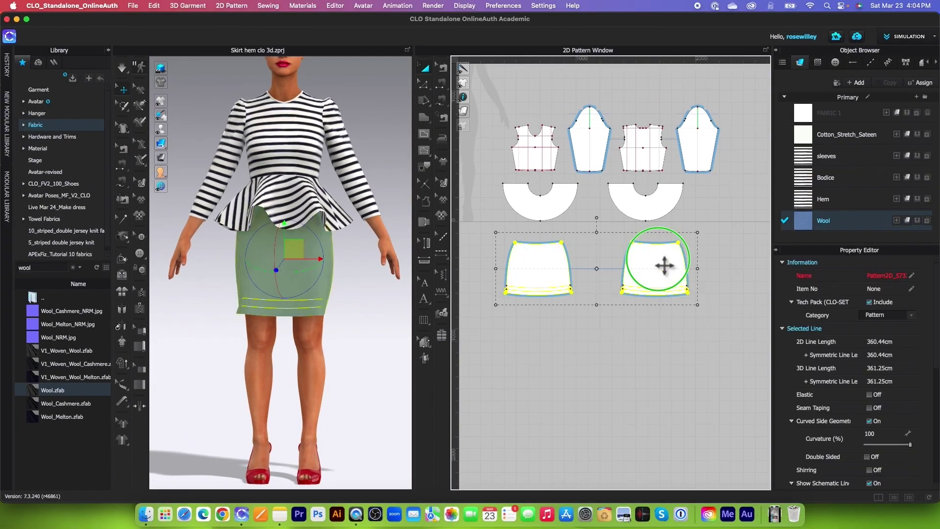
click(676, 304)
scroll(283, 401, up, 3)
click(304, 392)
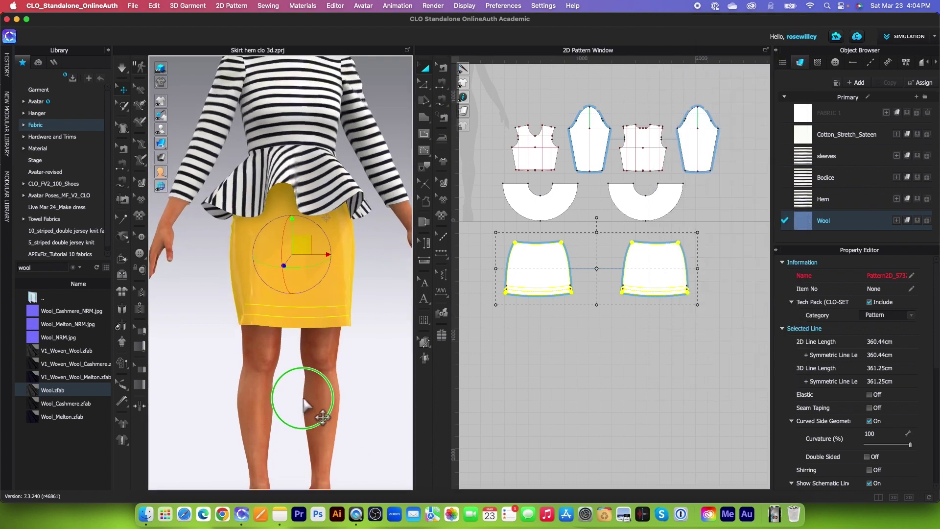
- Show the garment's internal lines in the 3D view
scroll(360, 379, up, 3)
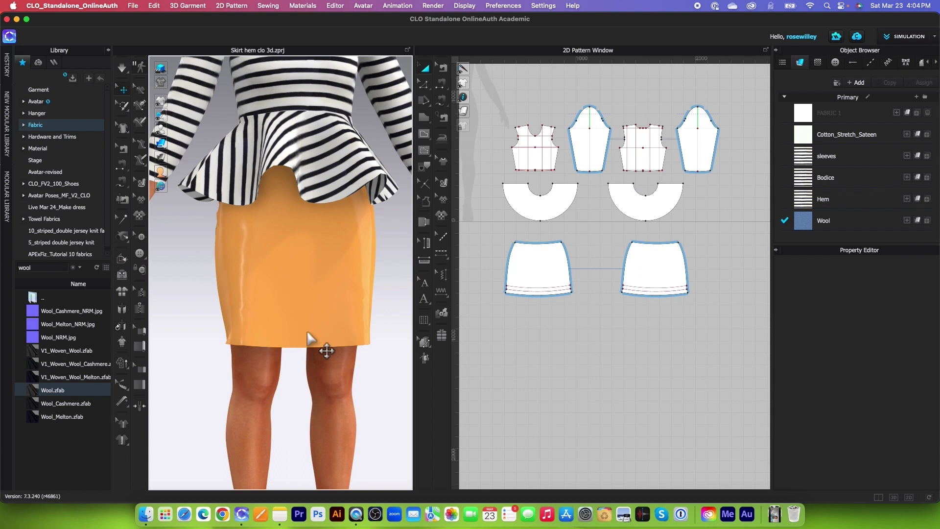
right_drag(307, 333, 328, 336)
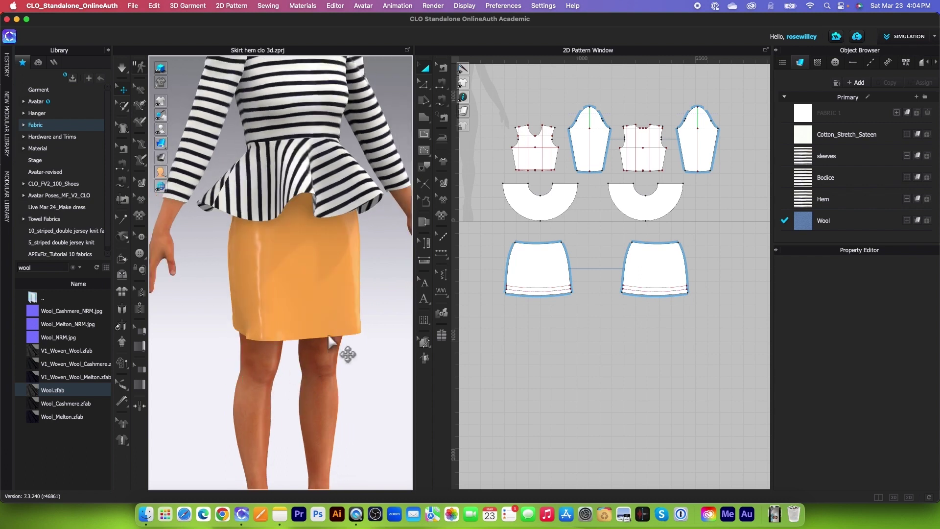
scroll(550, 294, up, 5)
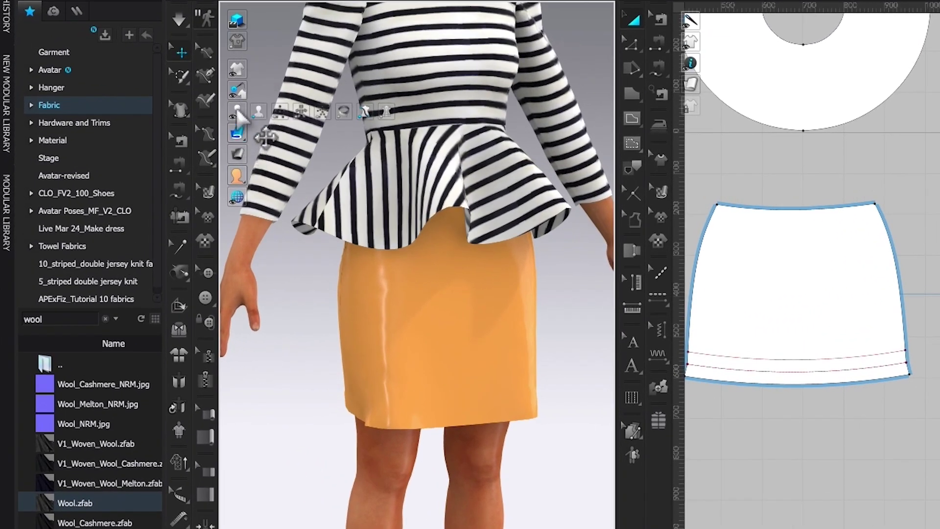
mouse_move(238, 70)
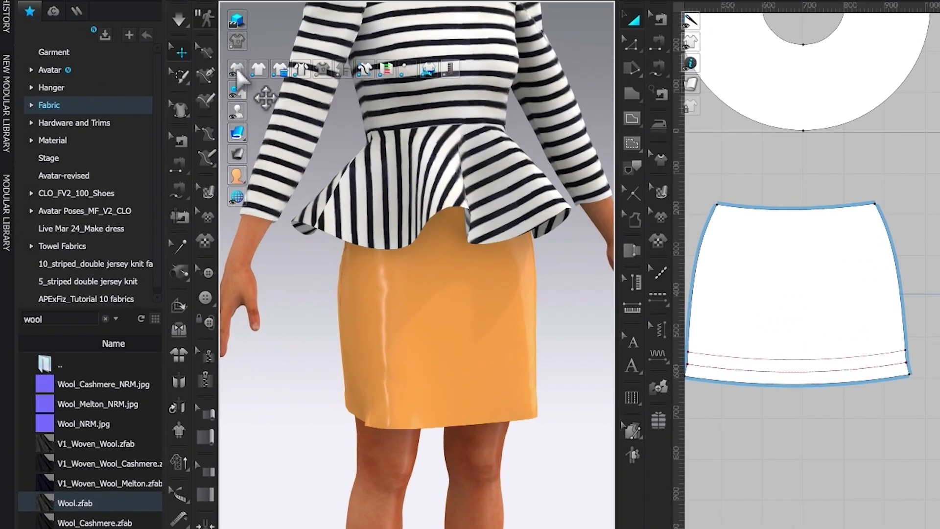
click(323, 70)
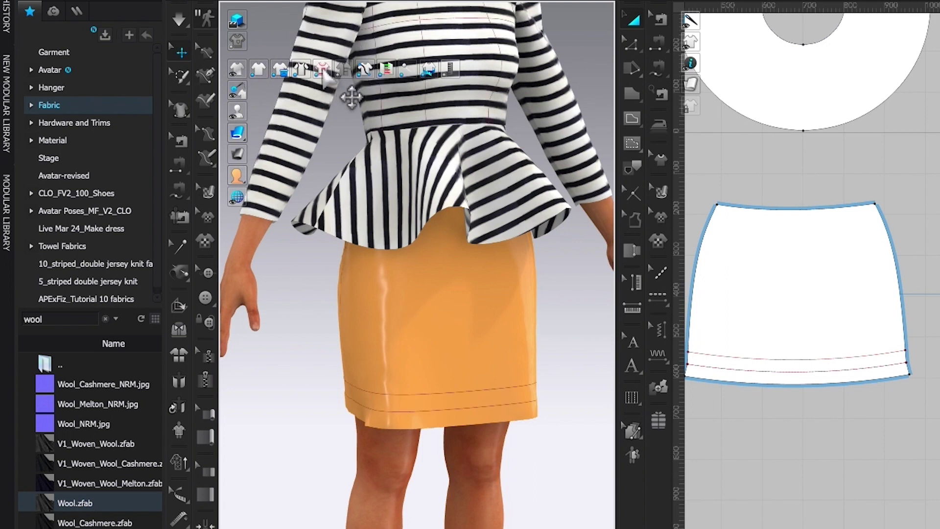
scroll(541, 357, up, 2)
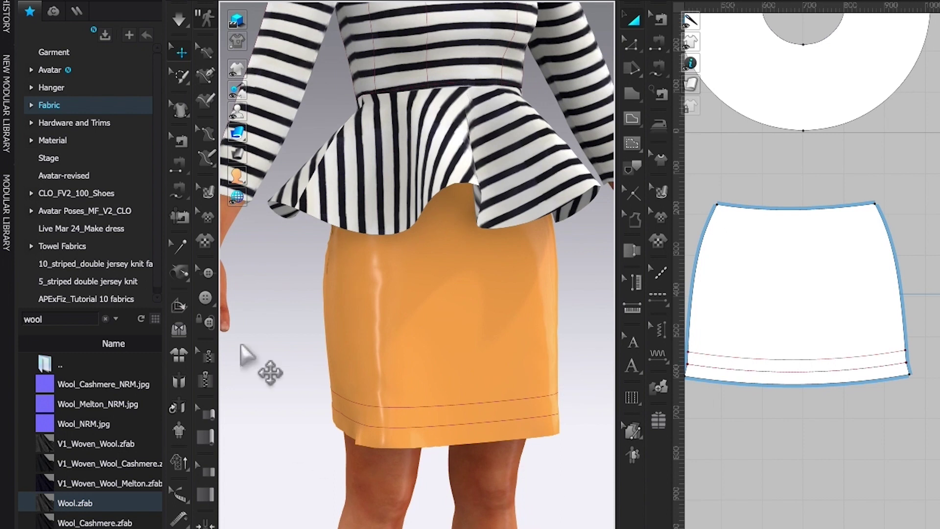
- Fold the skirt hem along the lower internal line using Fold Arrangement, with fold angle 0 and Fold Rendering on
click(180, 307)
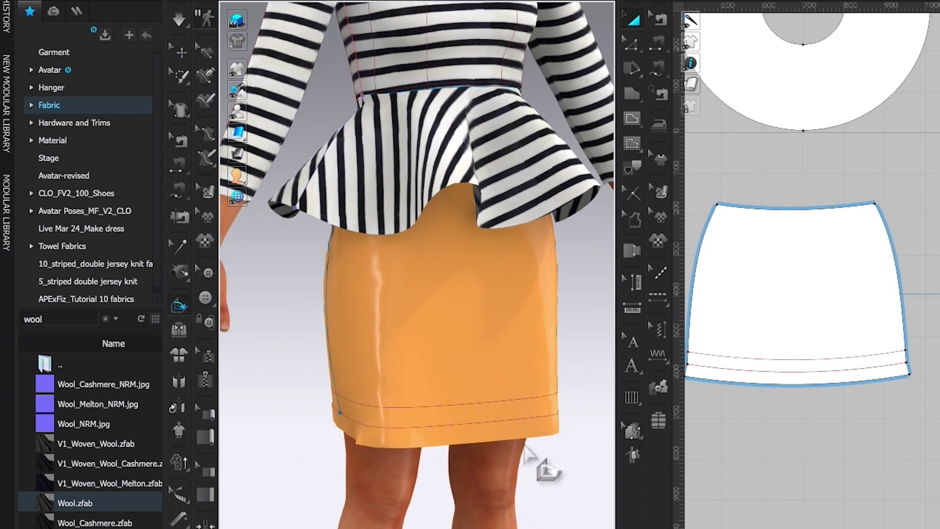
click(509, 424)
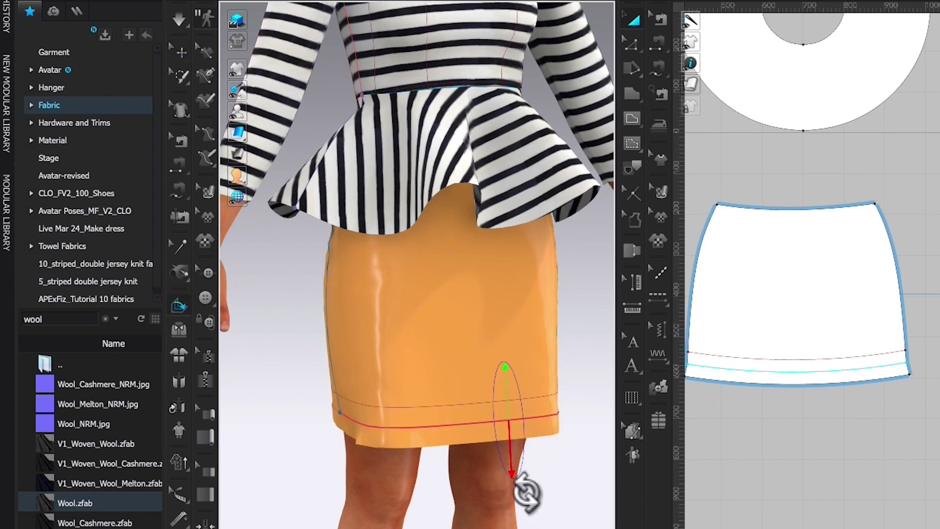
drag(519, 480, 492, 396)
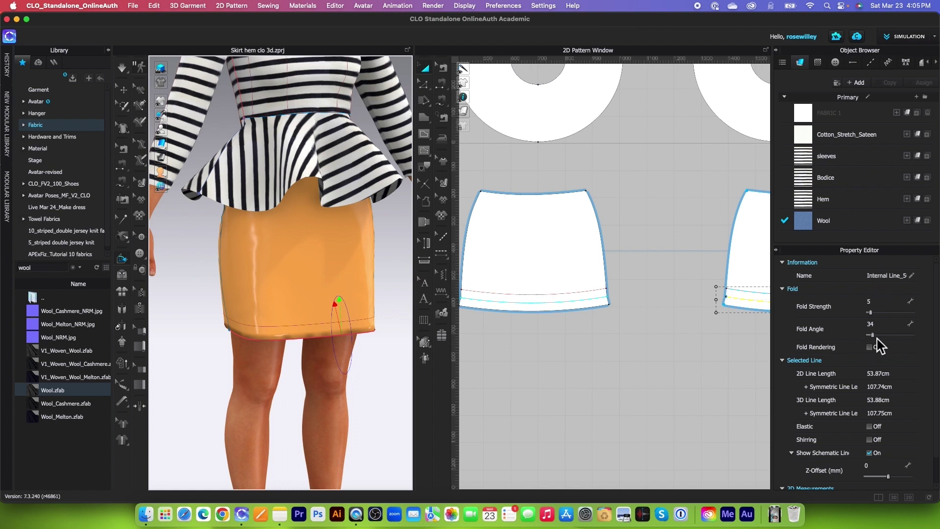
drag(876, 338, 864, 338)
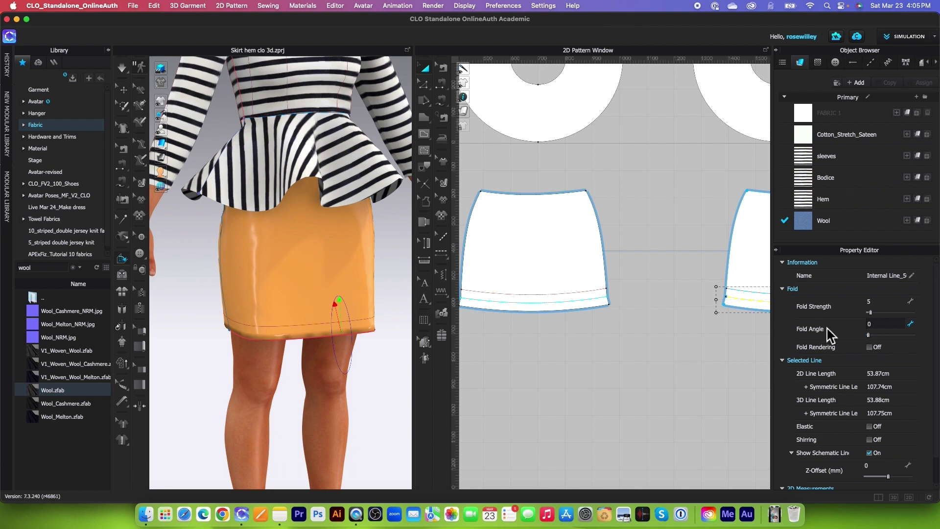
click(869, 347)
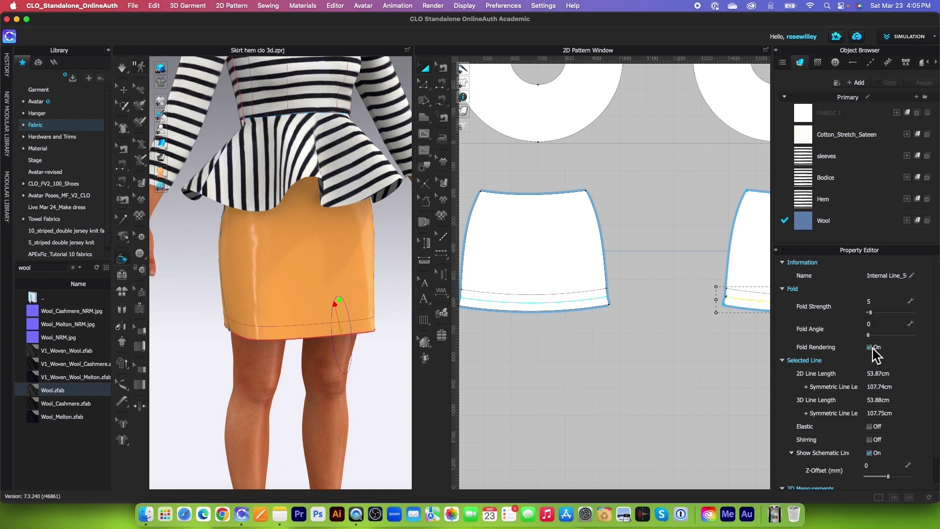
- Simulate the folded skirt hem, adjust the garment during simulation, and stop the simulation
scroll(392, 380, down, 3)
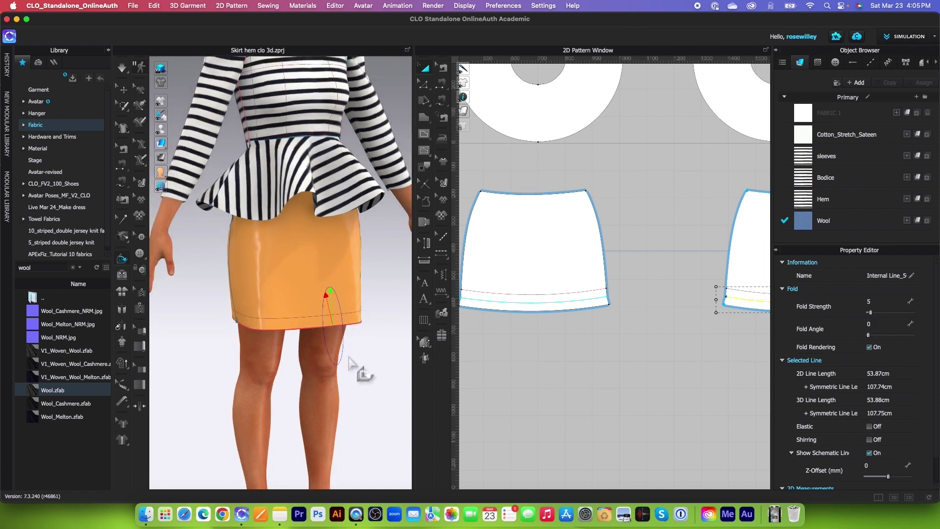
click(128, 67)
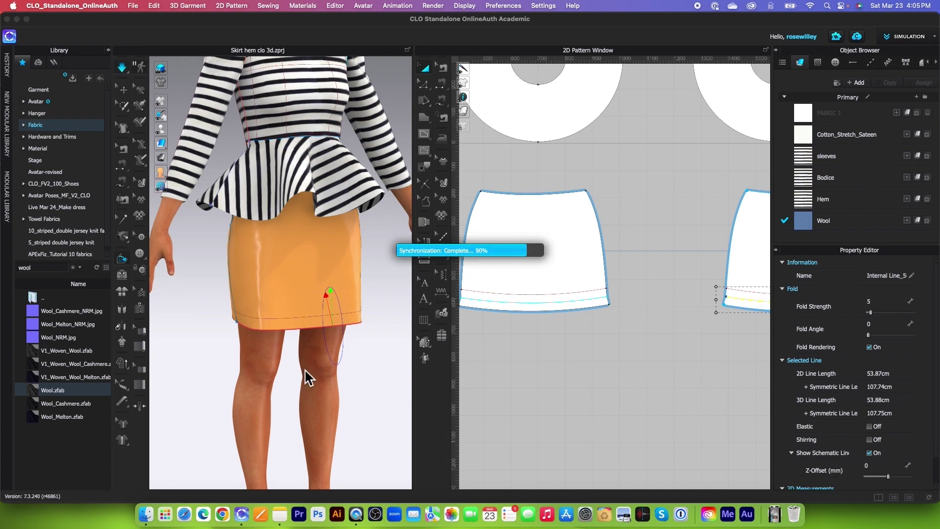
scroll(336, 355, up, 5)
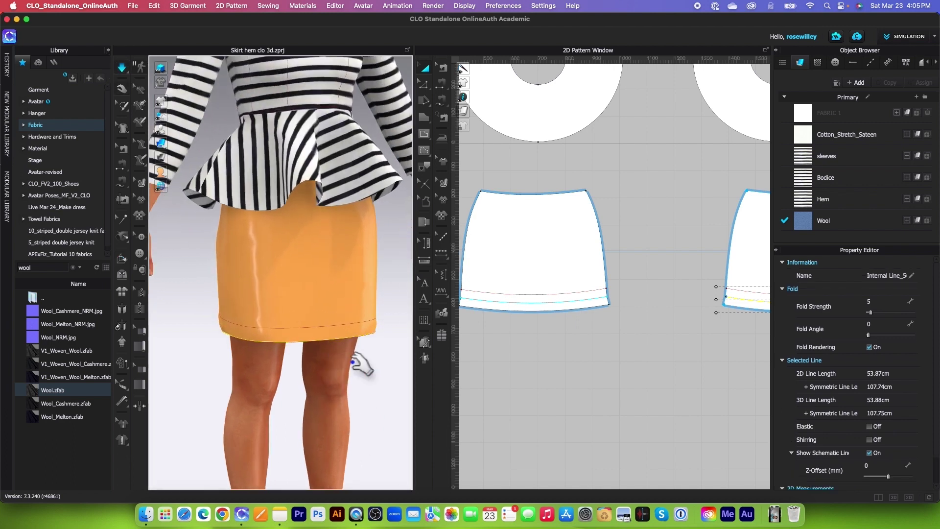
right_drag(354, 364, 347, 347)
scroll(350, 361, down, 3)
click(122, 69)
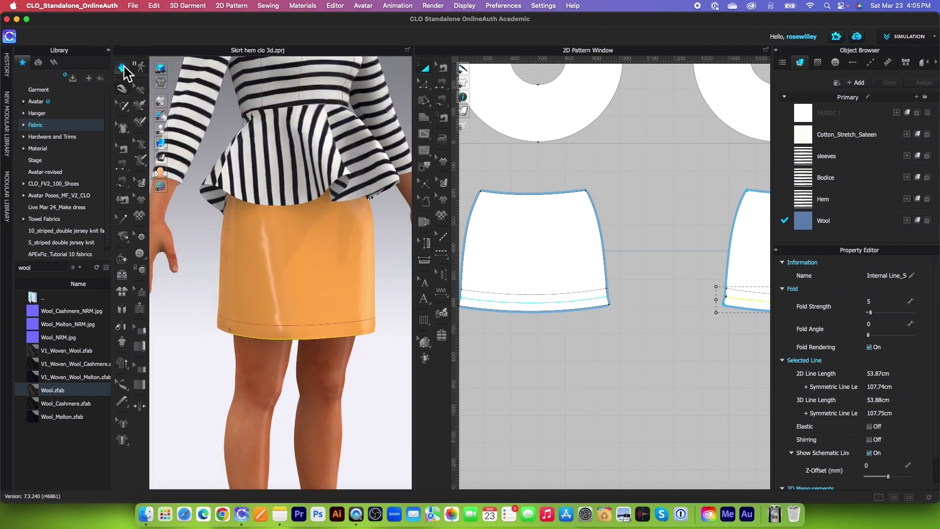
- Sew the upper internal line to the bottom hem edge on the front and back skirt pieces using Segment Sewing
scroll(570, 168, down, 2)
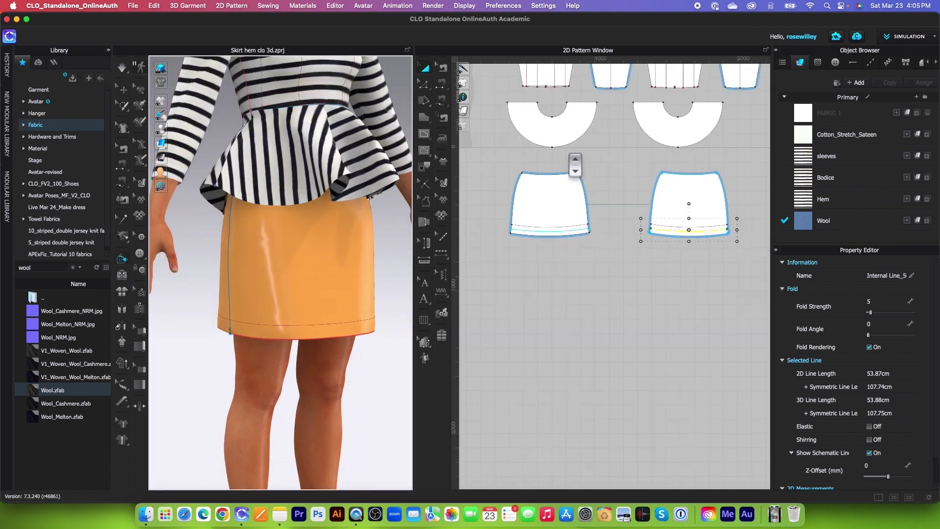
scroll(567, 206, up, 1)
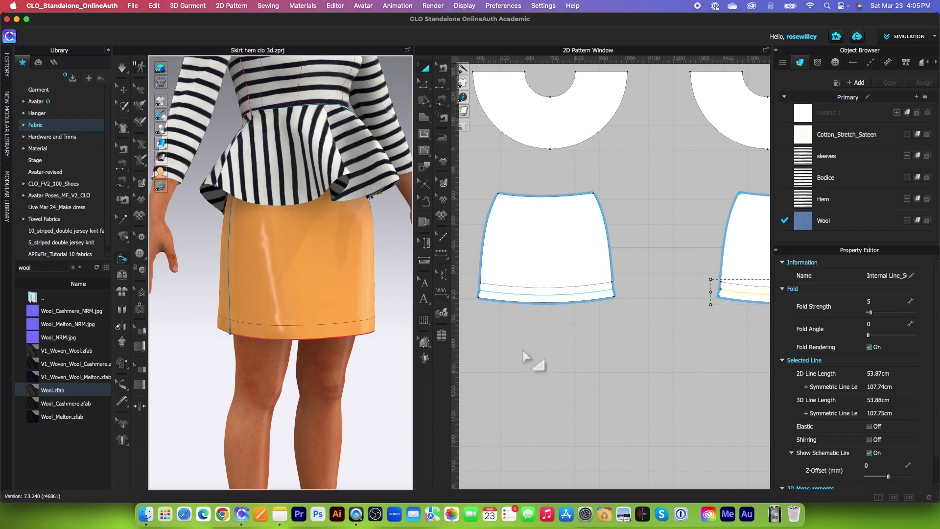
click(442, 84)
click(490, 84)
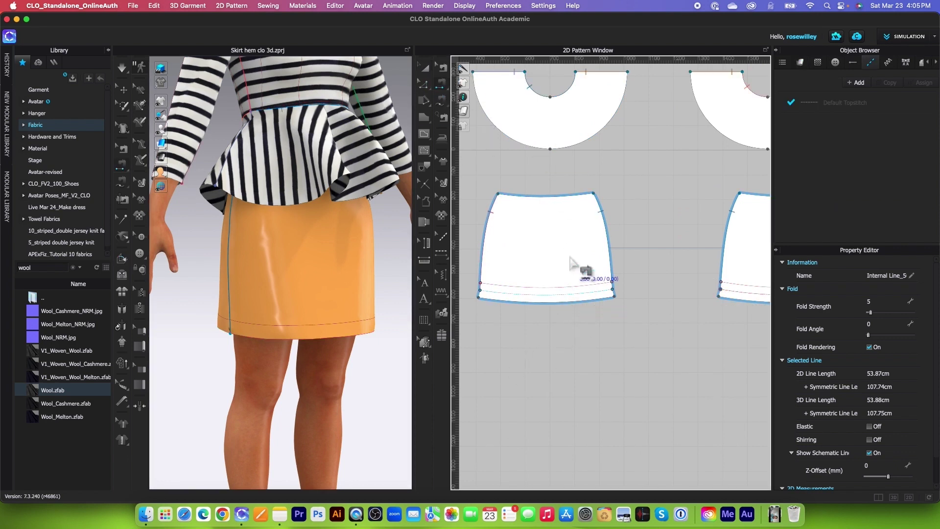
click(533, 289)
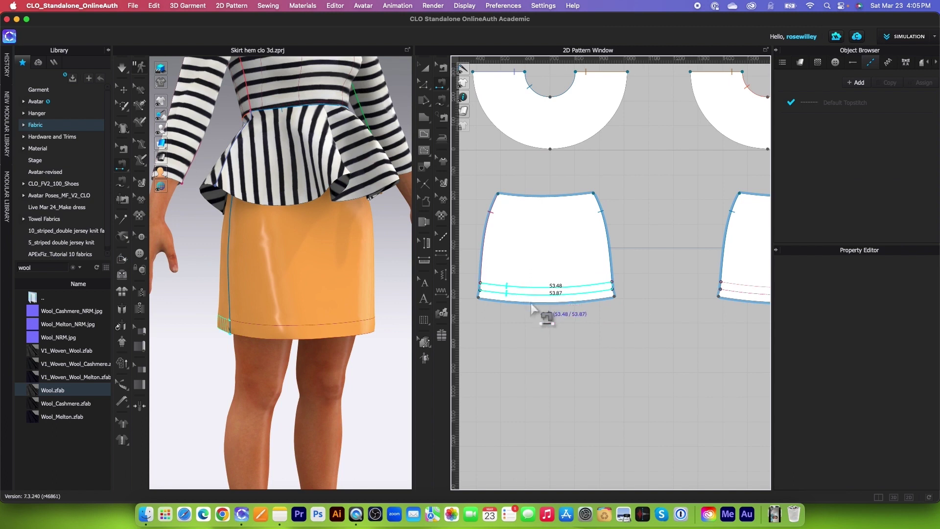
click(532, 302)
scroll(532, 311, down, 3)
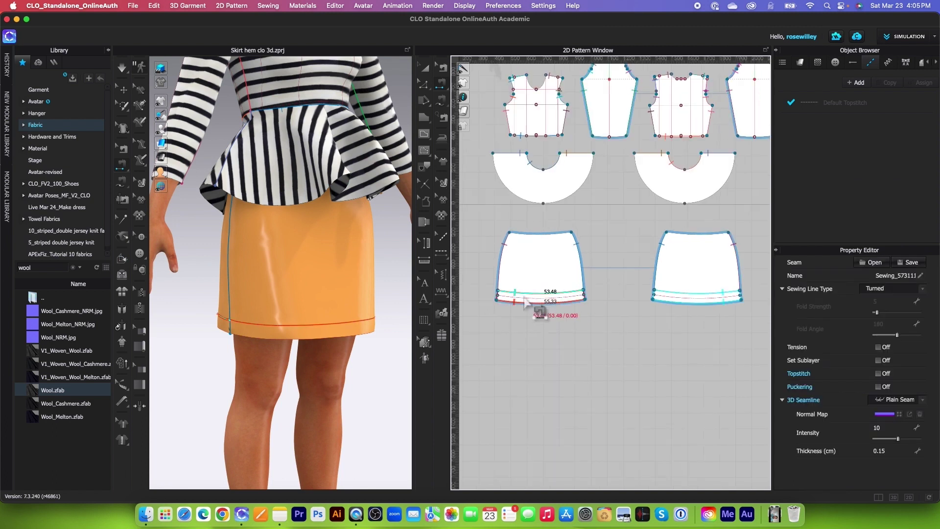
click(711, 292)
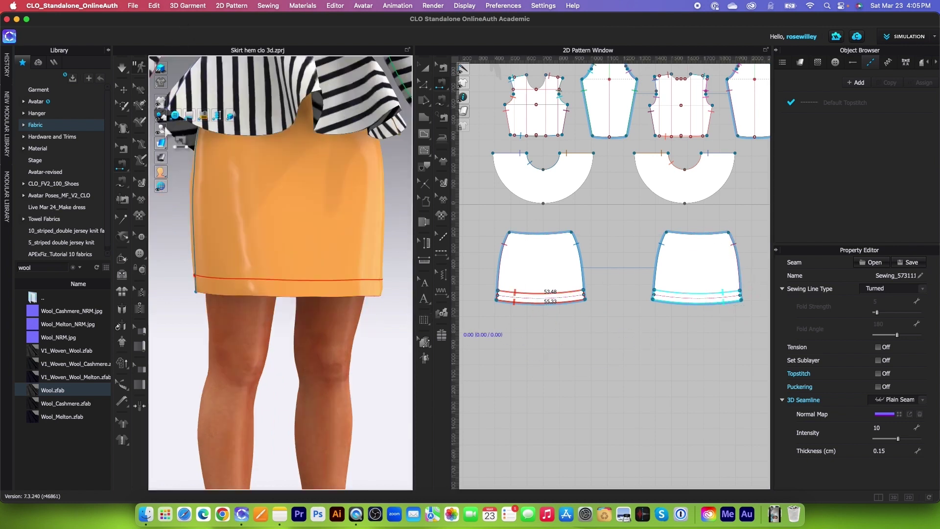
- Hide the avatar in the 3D view to expose the inside of the skirt hem
mouse_move(162, 130)
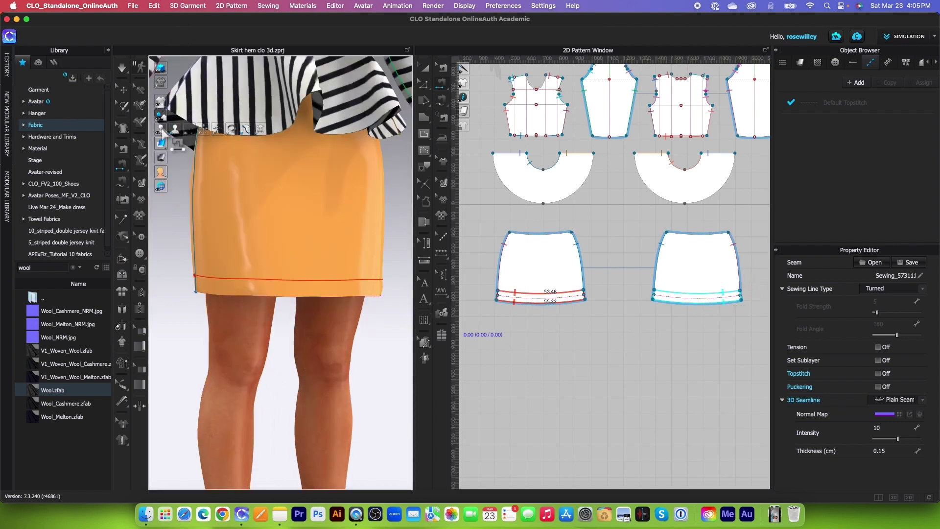
click(175, 131)
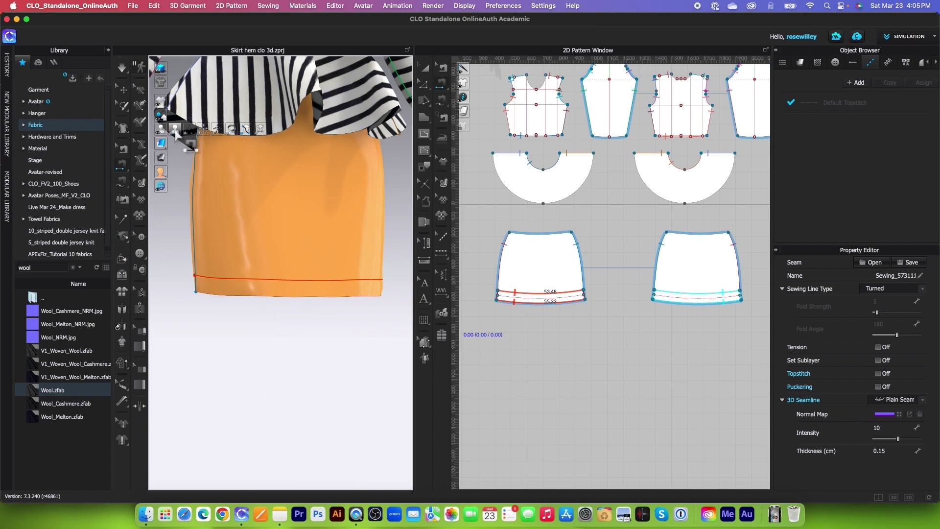
right_drag(347, 323, 346, 303)
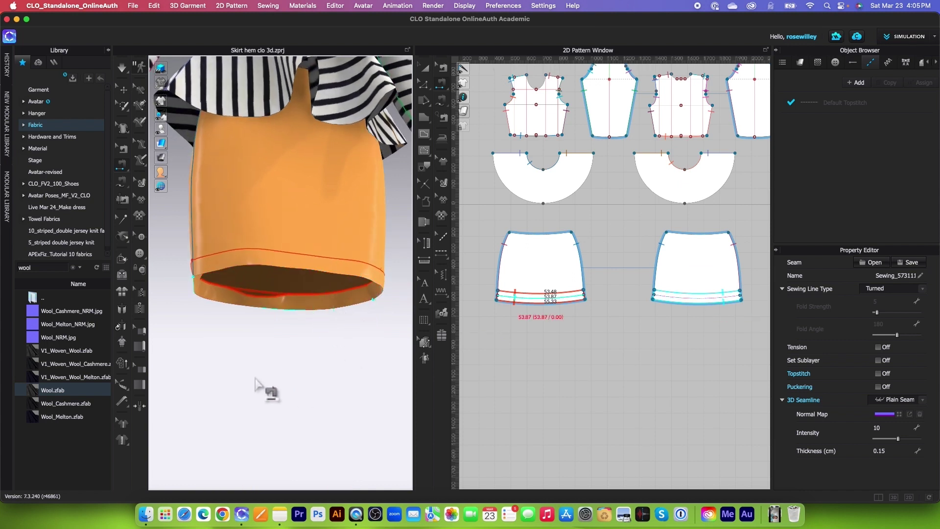
- Simulate the sewn hem, examine its folded inside and the side seam from below, and restart the simulation
click(123, 68)
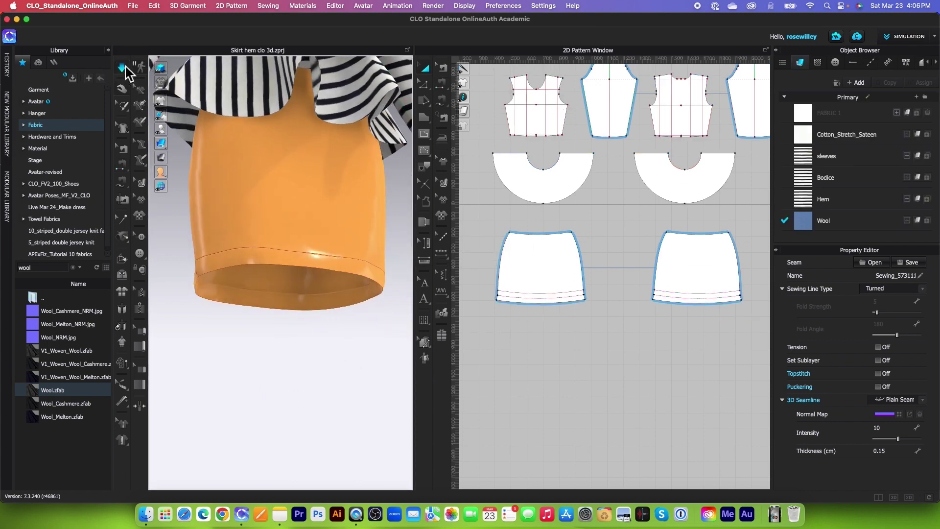
click(125, 66)
right_drag(303, 326, 319, 311)
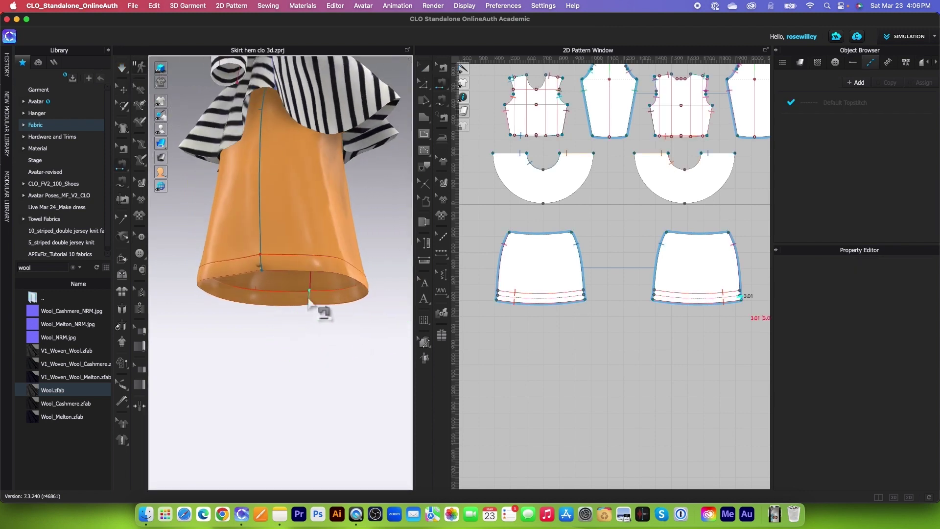
right_drag(335, 361, 233, 334)
click(123, 69)
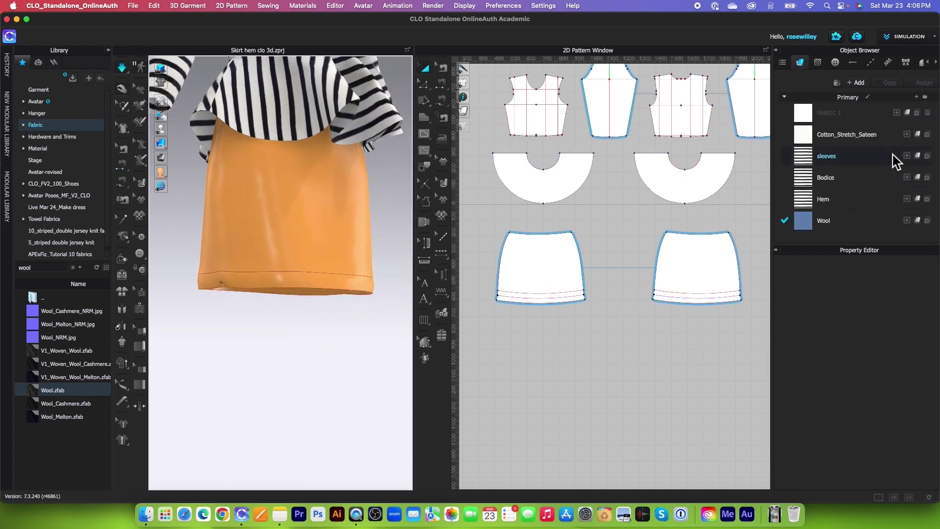
- Set the fold angle of the skirt's lower internal line to 127 and turn off Fold Rendering while simulating
click(424, 84)
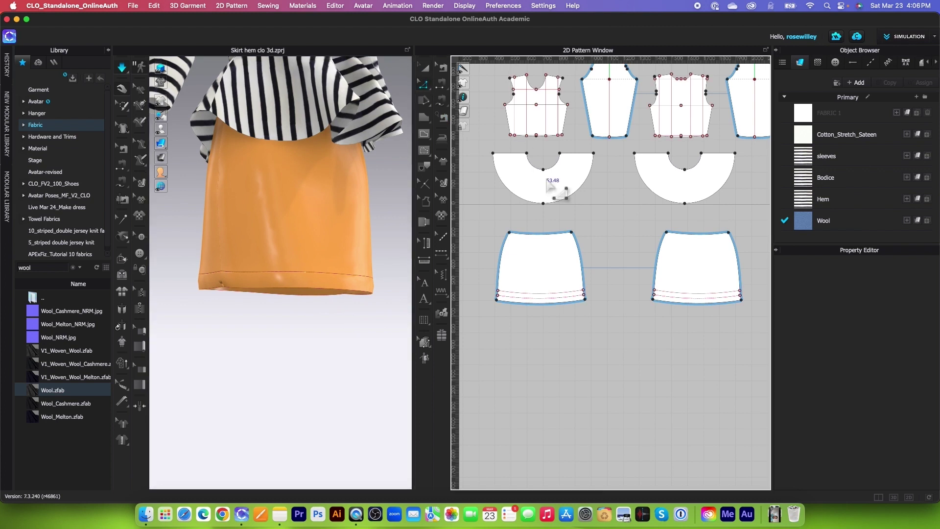
click(544, 302)
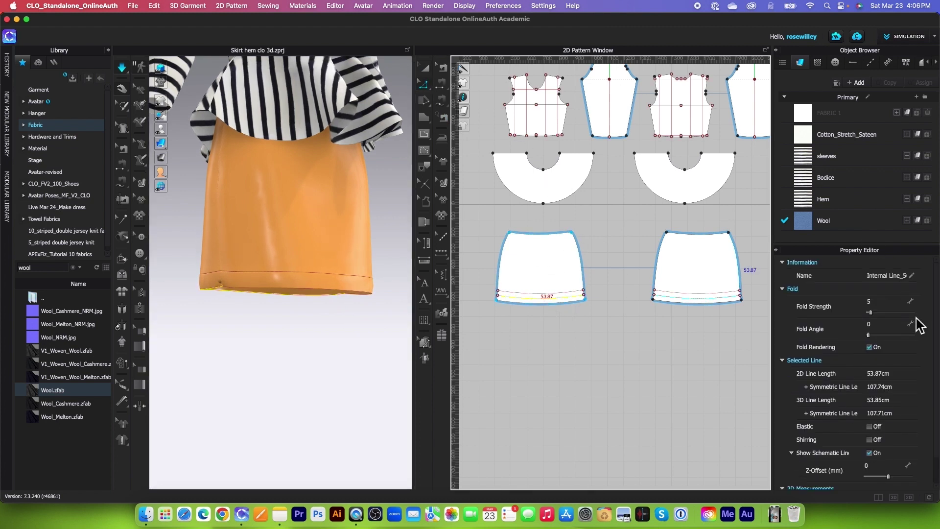
drag(870, 337, 885, 339)
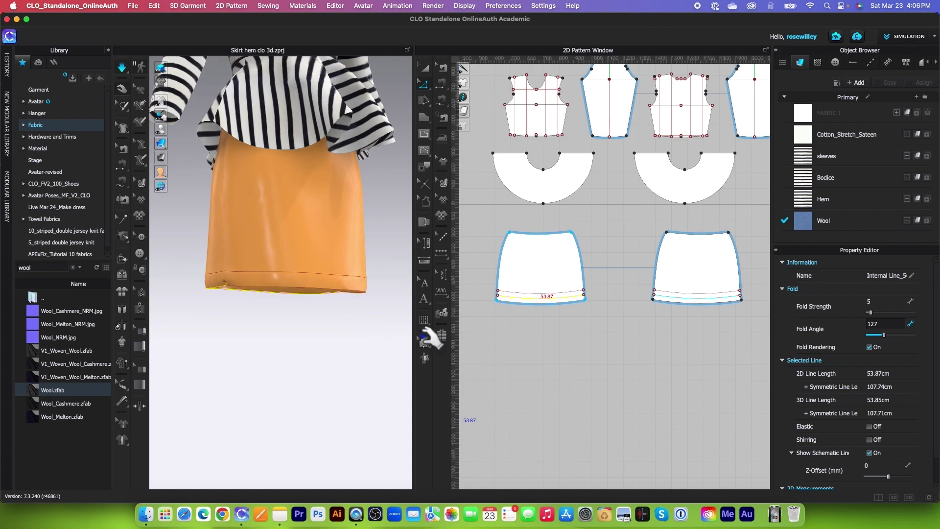
click(872, 347)
mouse_move(321, 326)
right_down()
mouse_move(322, 305)
mouse_move(334, 317)
right_up()
drag(335, 322, 357, 328)
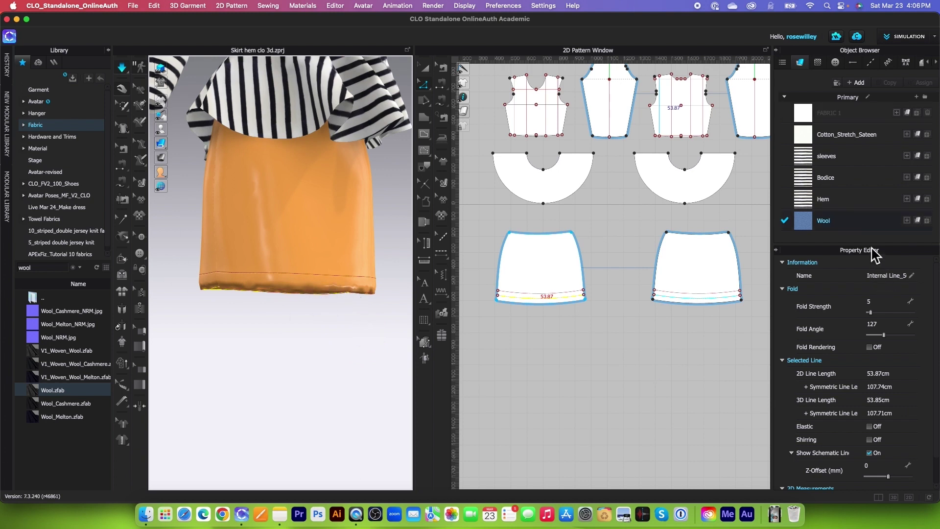
- Return the hem fold line to fold angle 0 with Fold Rendering on, and stop the simulation
click(886, 335)
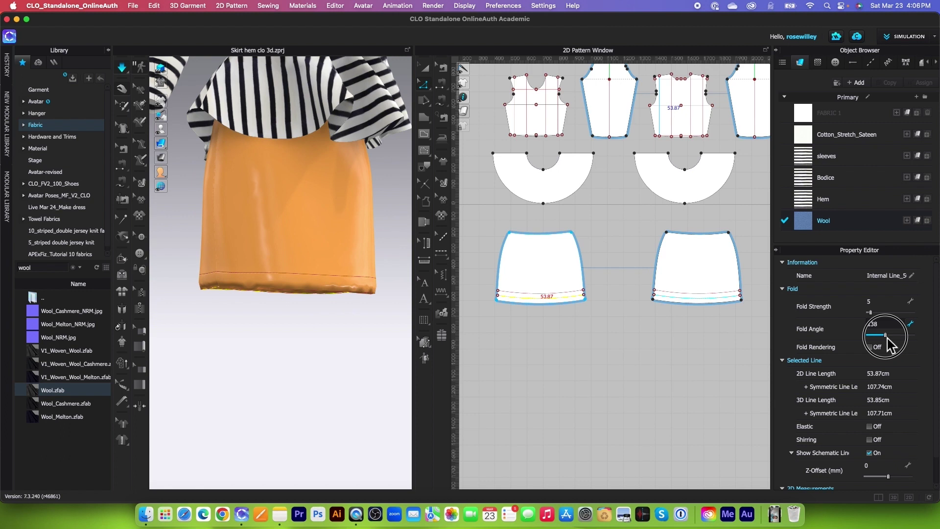
drag(887, 335, 867, 335)
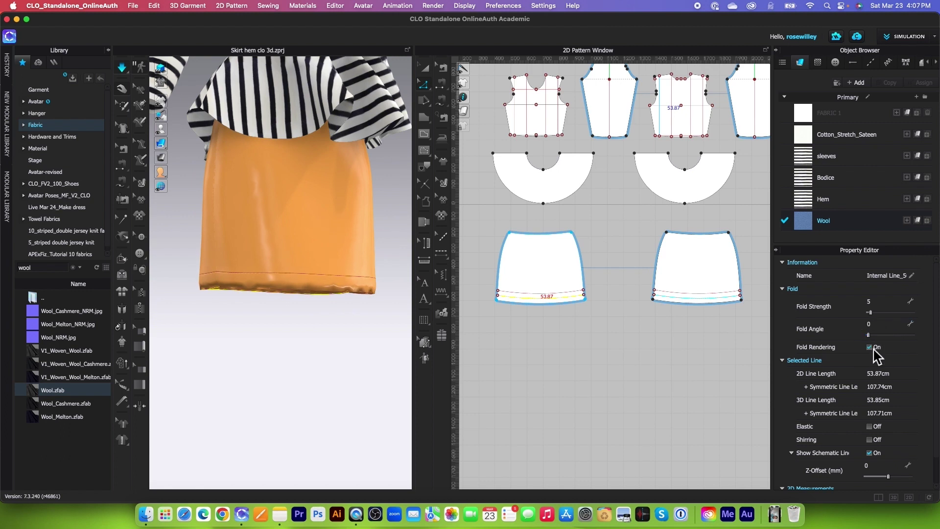
click(123, 68)
- Extend the side seam on the facing edges of the front and back skirt pieces down to their bottom hem corners
scroll(309, 354, up, 5)
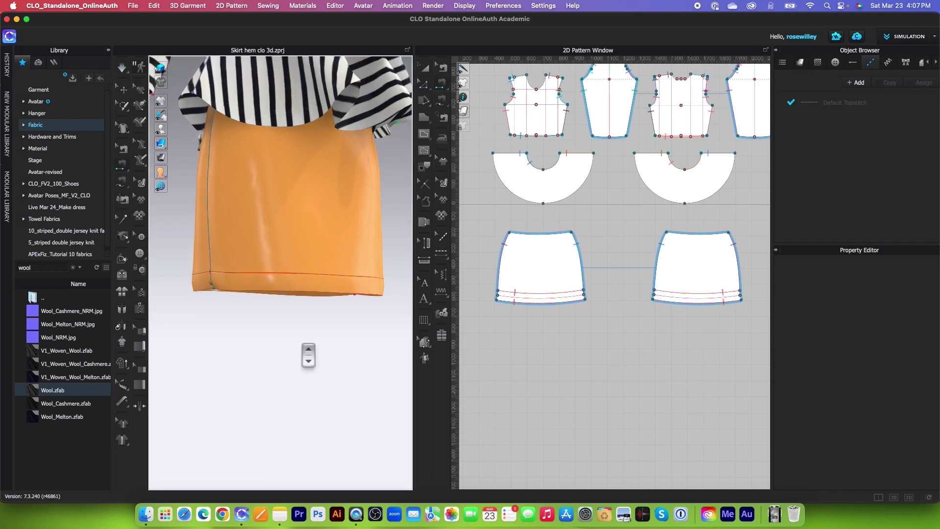
right_drag(301, 340, 345, 339)
scroll(578, 297, up, 3)
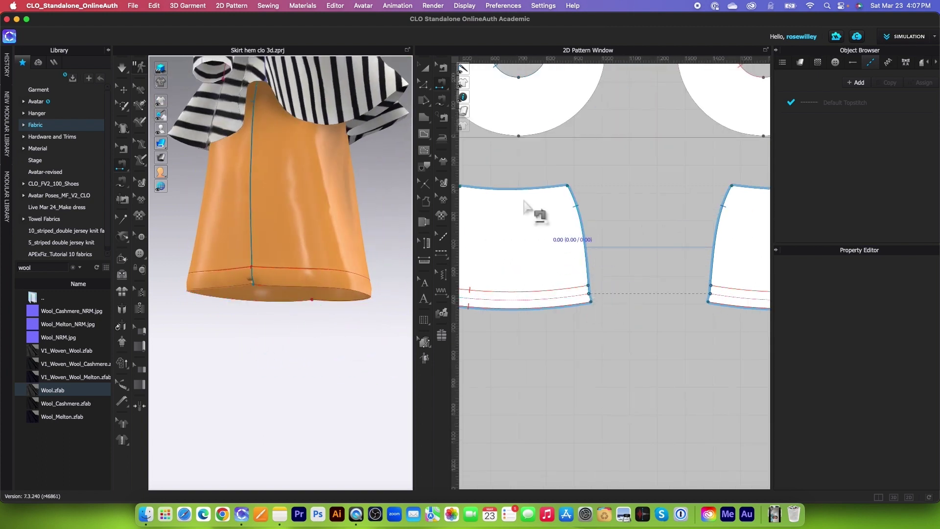
click(442, 68)
scroll(587, 282, up, 3)
click(569, 253)
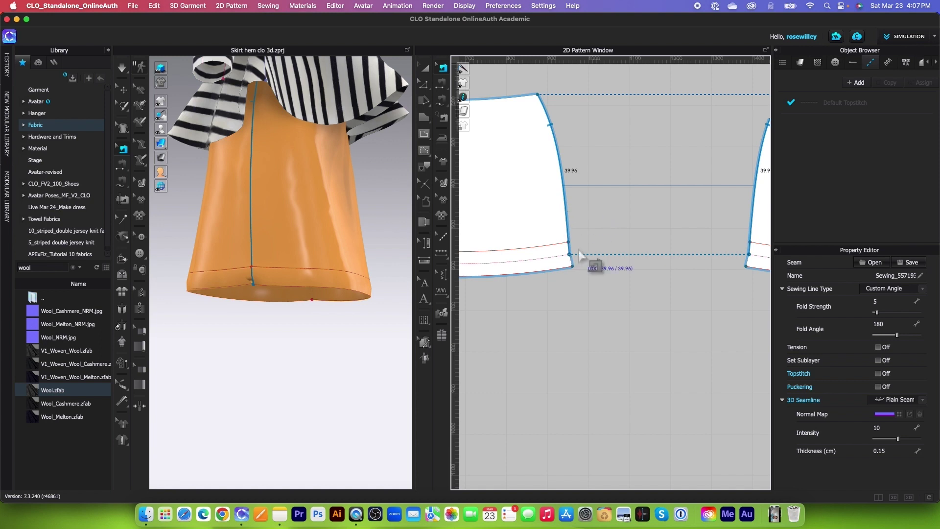
scroll(572, 257, up, 2)
drag(570, 252, 574, 268)
scroll(533, 247, down, 4)
scroll(660, 254, up, 3)
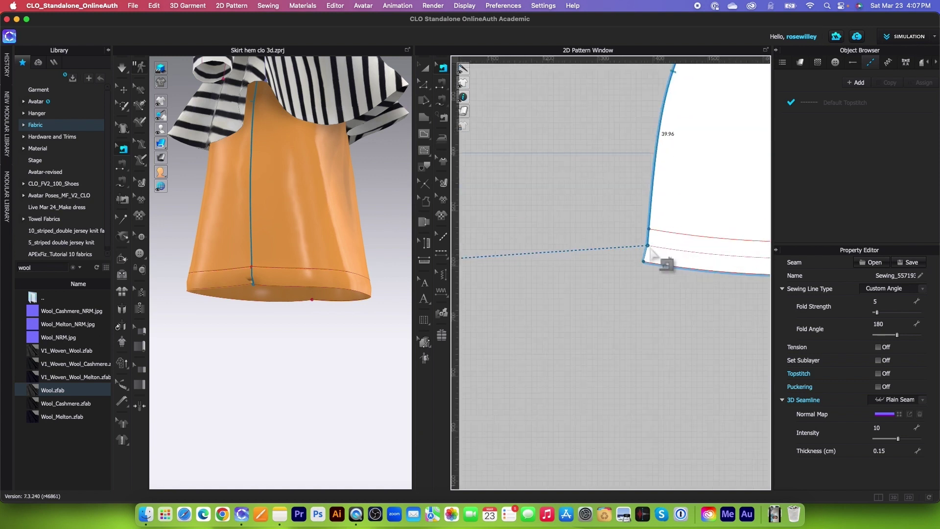
drag(648, 245, 644, 261)
scroll(673, 254, down, 4)
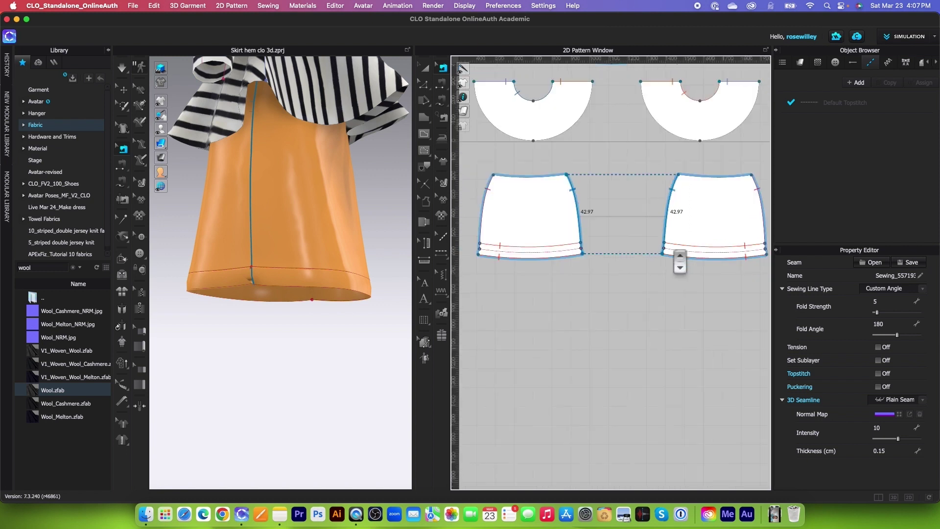
- Extend the other side seam, on the outer edges of both skirt pieces, down to the bottom hem corners
scroll(478, 271, up, 4)
drag(489, 206, 484, 221)
scroll(484, 220, down, 4)
scroll(681, 209, up, 3)
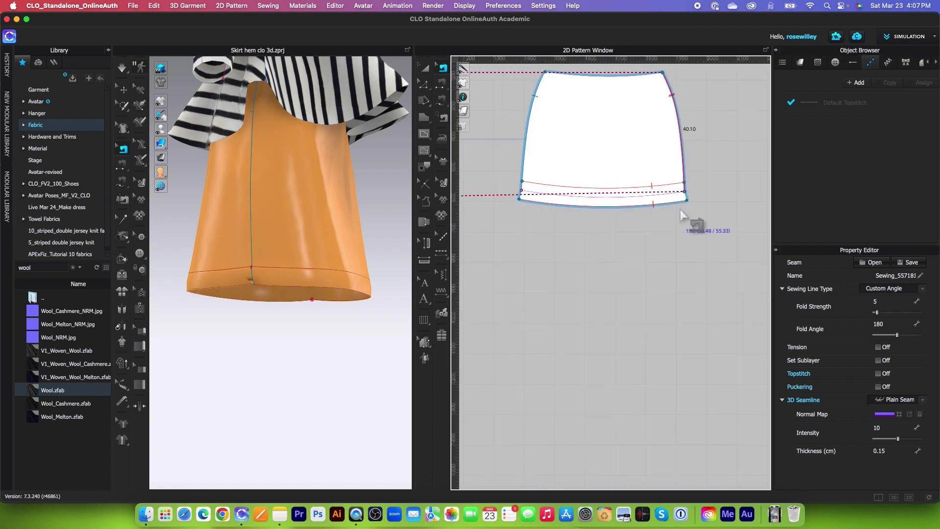
drag(684, 191, 689, 197)
scroll(688, 201, down, 4)
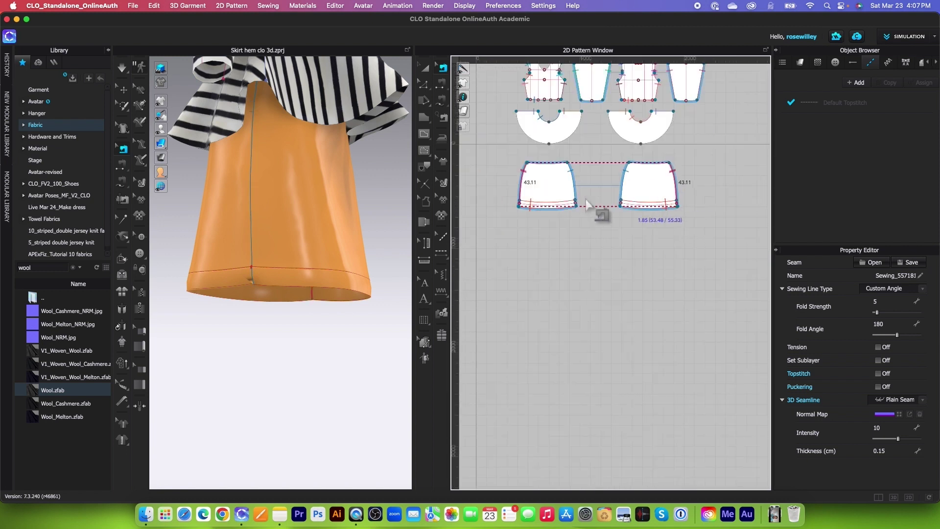
- Simulate the skirt with the extended side seams and check the folded hem from several angles
click(121, 68)
click(123, 68)
right_drag(265, 338, 226, 331)
mouse_move(359, 332)
right_down()
mouse_move(291, 341)
mouse_move(304, 315)
mouse_move(346, 329)
right_up()
click(121, 68)
click(122, 70)
scroll(580, 314, down, 4)
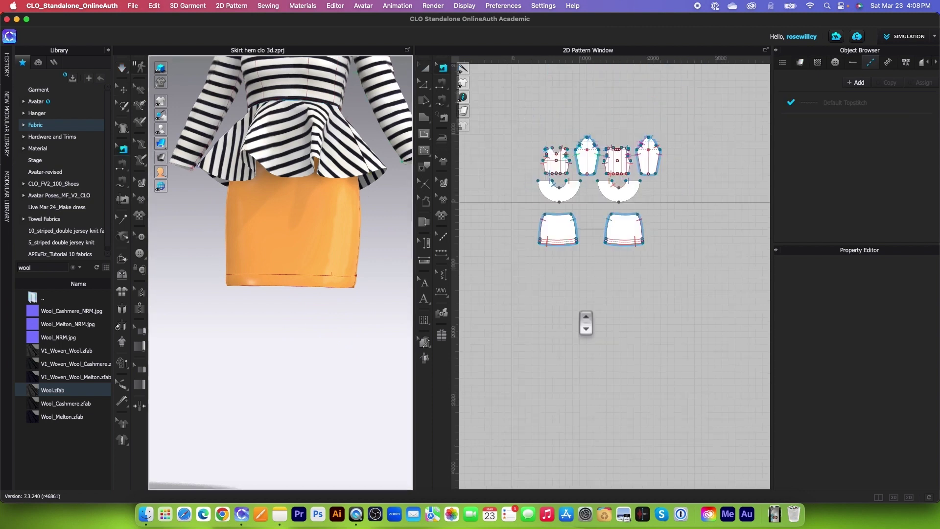
- Review the simulation properties of the front and back skirt pieces together and unstrengthen both pieces
click(425, 68)
drag(538, 208, 675, 287)
scroll(906, 417, down, 4)
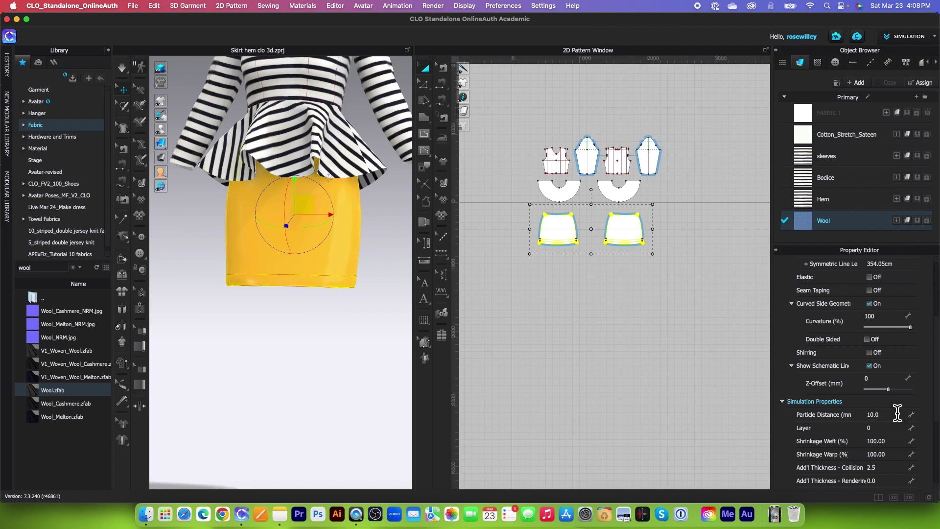
right_drag(242, 380, 310, 374)
scroll(646, 329, down, 3)
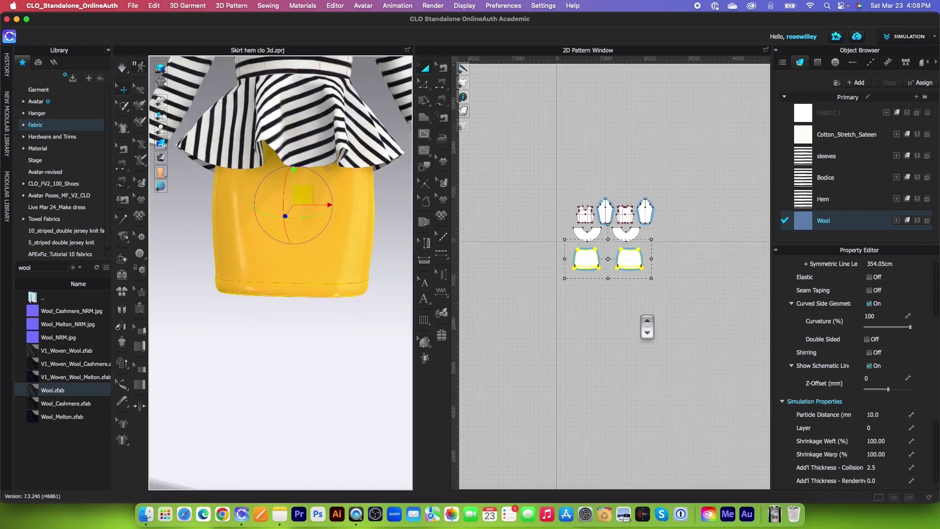
drag(547, 239, 680, 291)
right_click(637, 267)
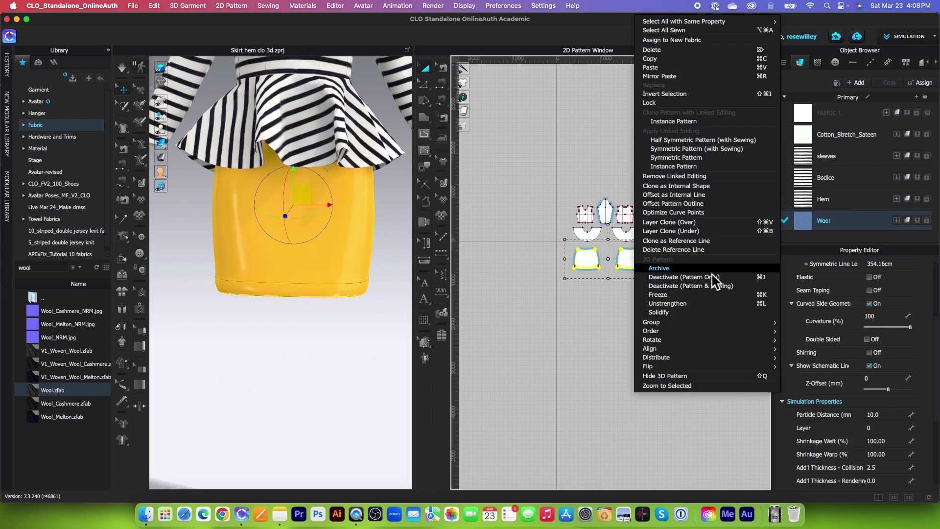
click(700, 305)
click(519, 342)
- Examine the finished skirt and its folded hem in 3D from different angles and distances
scroll(351, 324, down, 3)
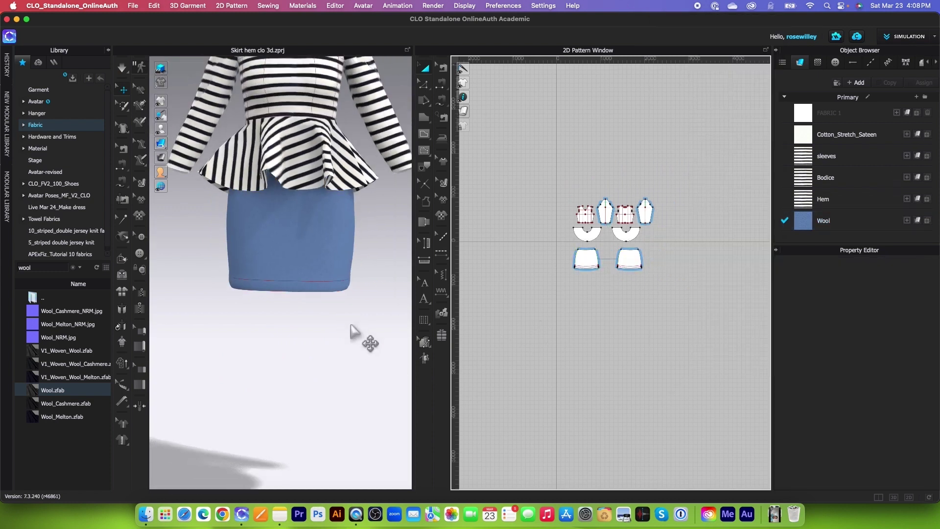
right_drag(351, 325, 364, 335)
scroll(343, 349, up, 4)
scroll(347, 371, up, 3)
right_drag(349, 374, 316, 363)
scroll(348, 357, up, 3)
scroll(314, 370, down, 6)
scroll(334, 361, up, 3)
scroll(335, 359, down, 4)
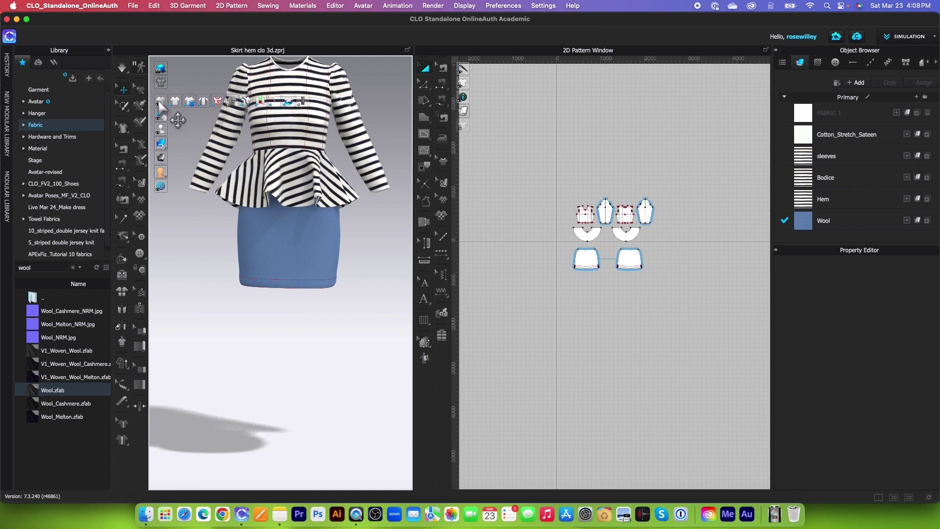
- Hide the garment's internal lines in the 3D view and inspect the skirt hem up close
click(218, 102)
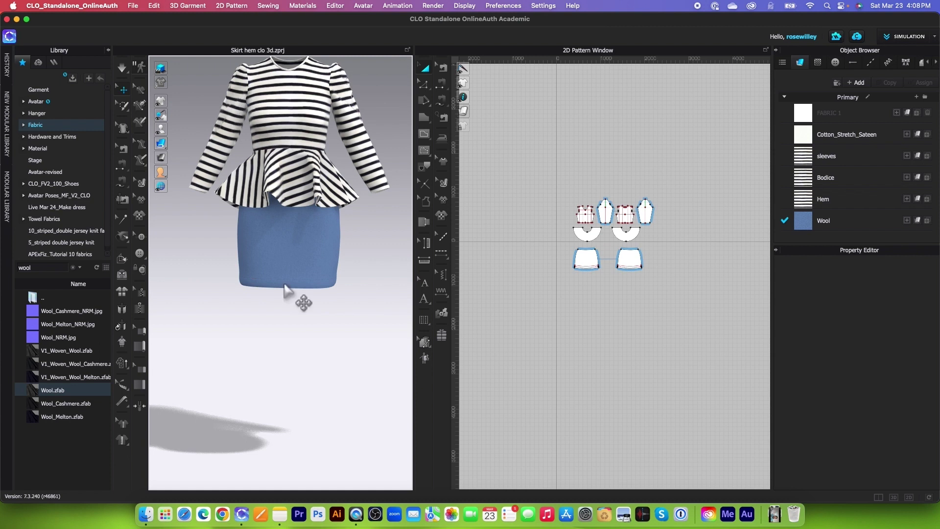
scroll(300, 328, up, 2)
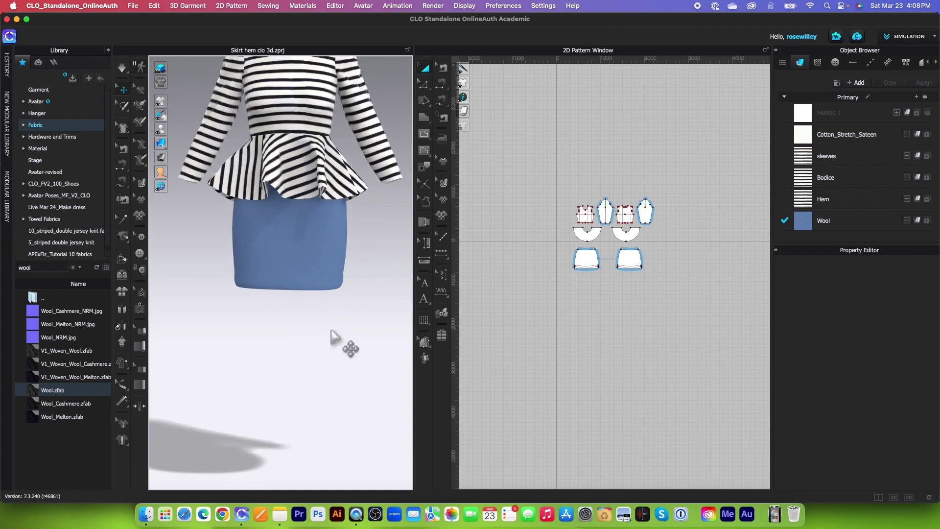
scroll(331, 337, up, 2)
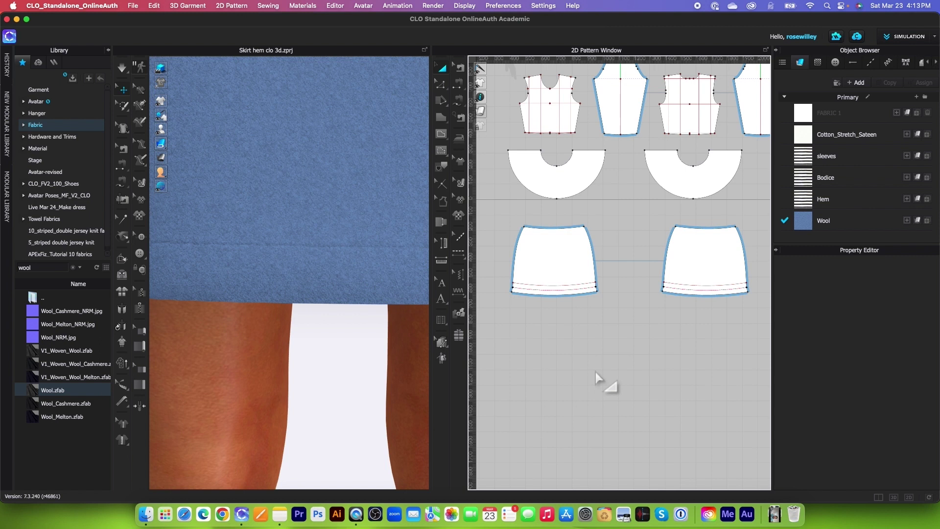
- Add a segment topstitch along the upper internal hem line of the front and back skirt pieces
click(461, 256)
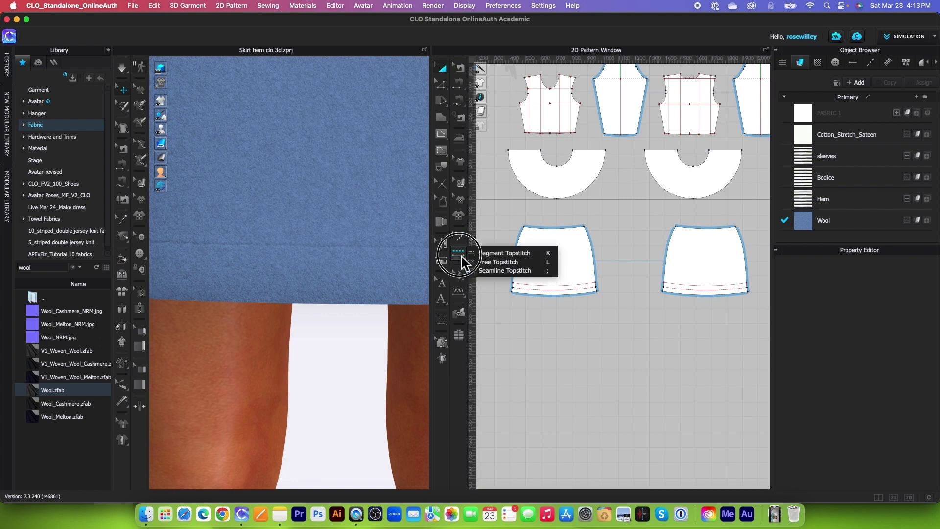
click(497, 254)
scroll(553, 323, up, 3)
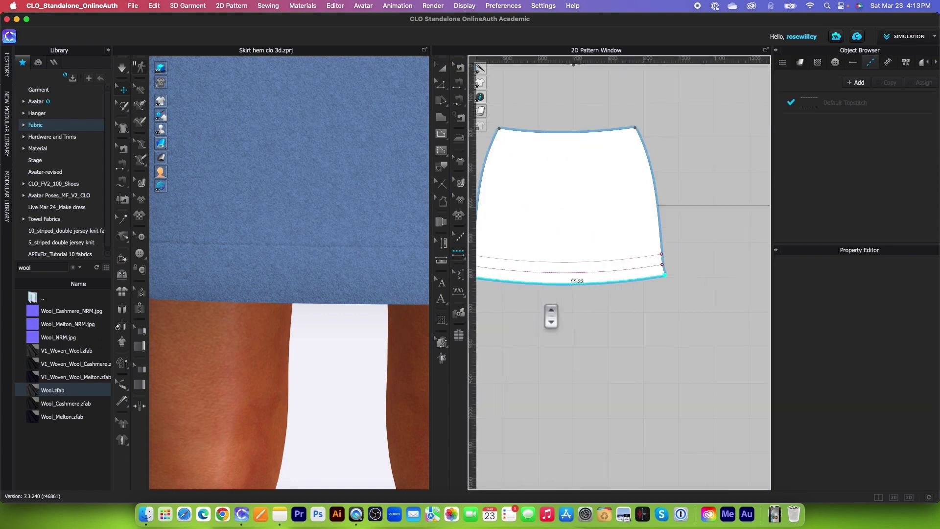
scroll(571, 262, down, 1)
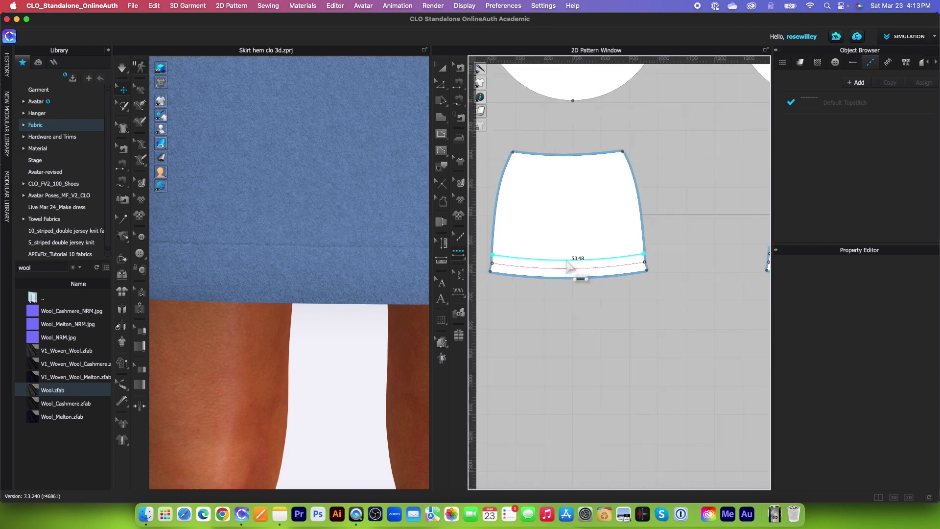
click(567, 262)
scroll(568, 265, down, 3)
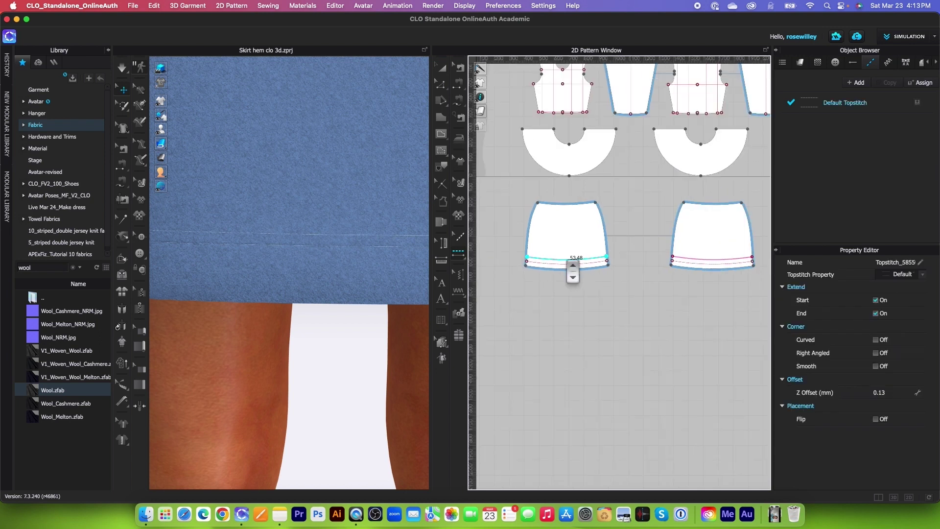
scroll(313, 267, up, 2)
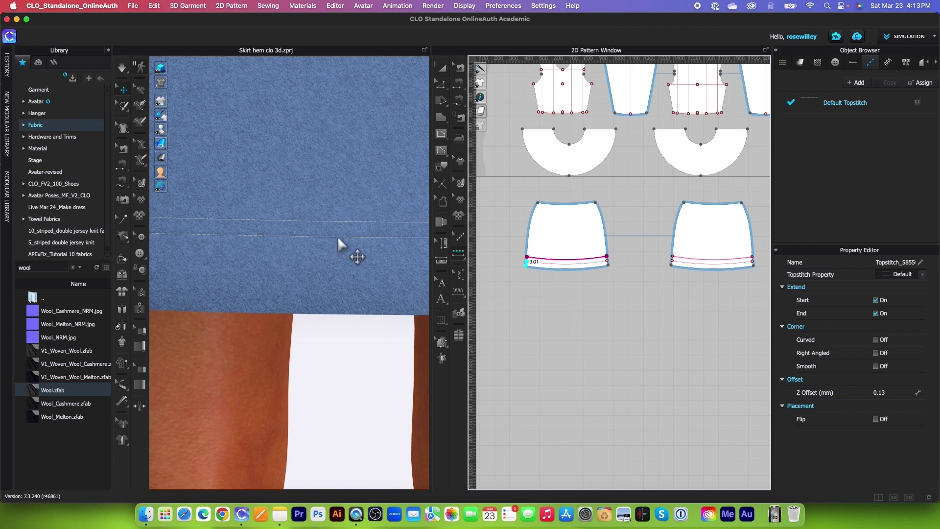
scroll(350, 214, down, 1)
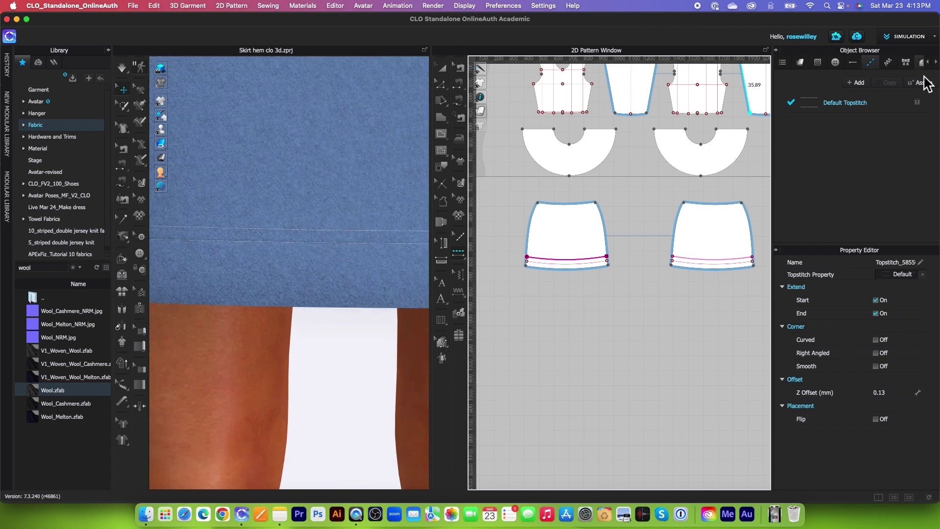
- Set the Default Topstitch to a single line of stitching and check the skirt hem in 3D
click(896, 106)
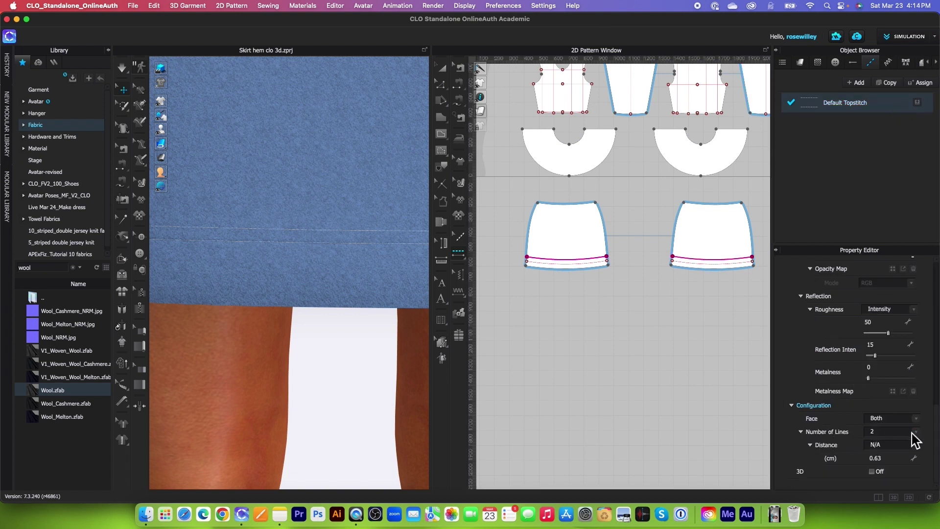
scroll(808, 382, up, 15)
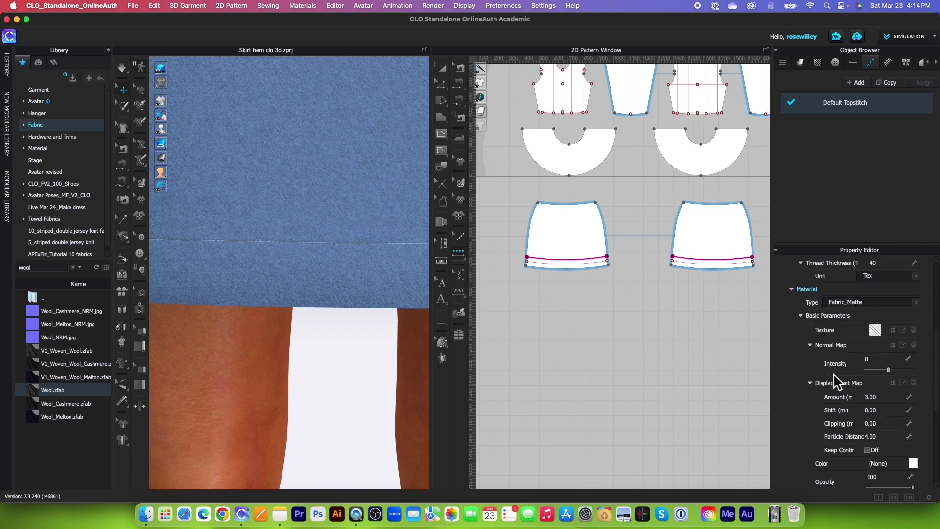
scroll(255, 277, down, 5)
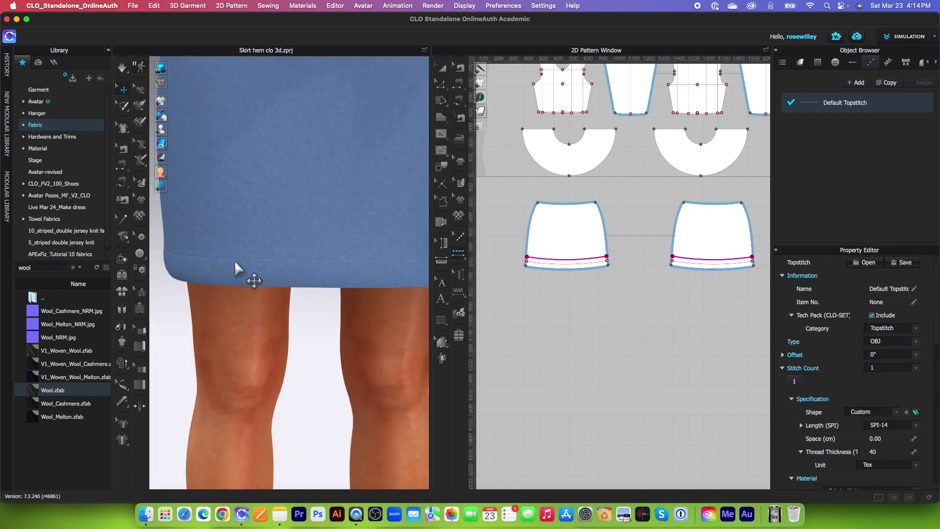
right_drag(302, 309, 264, 343)
scroll(264, 348, down, 10)
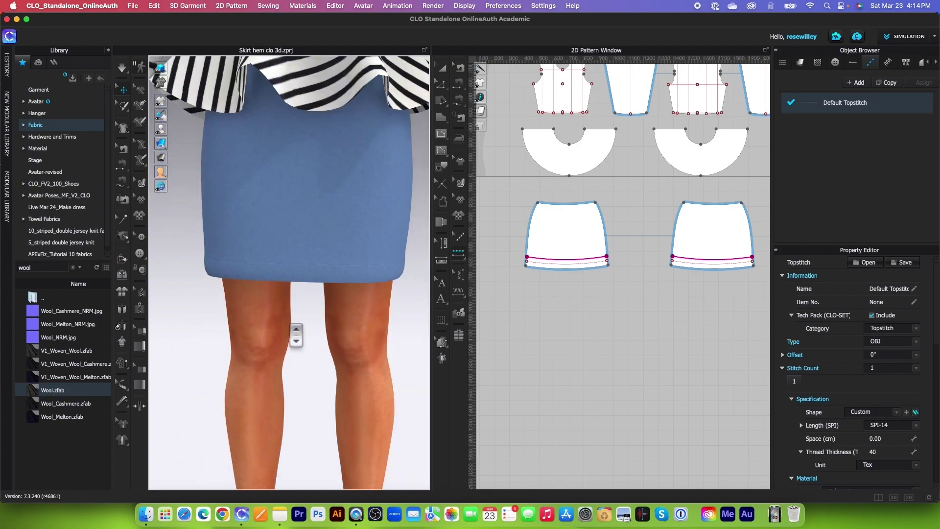